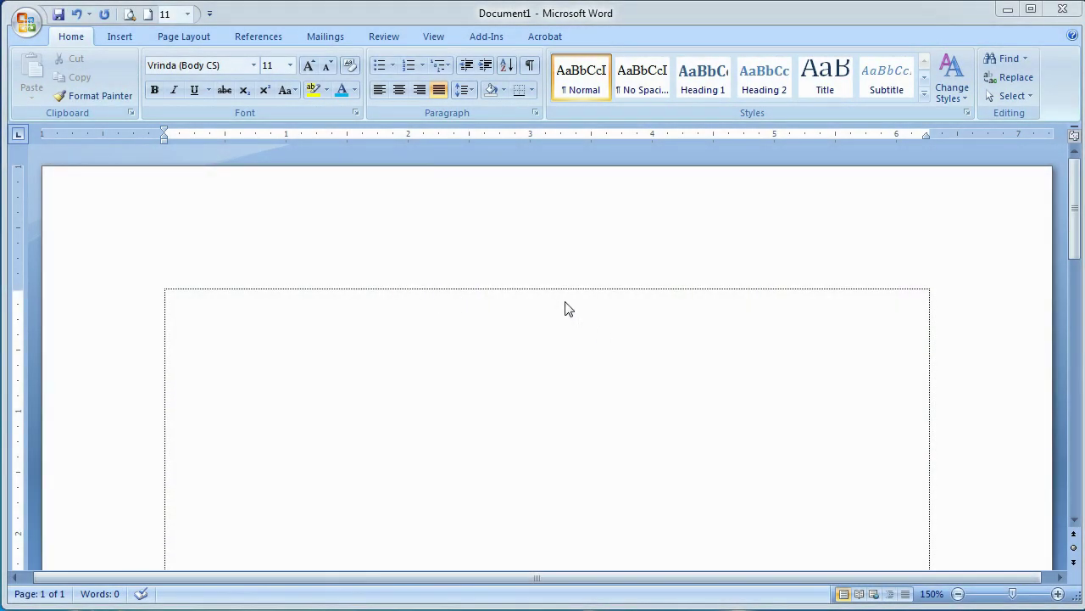
Step: Preview a 3-column by 5-row table from the Insert tab's Table grid
click(130, 39)
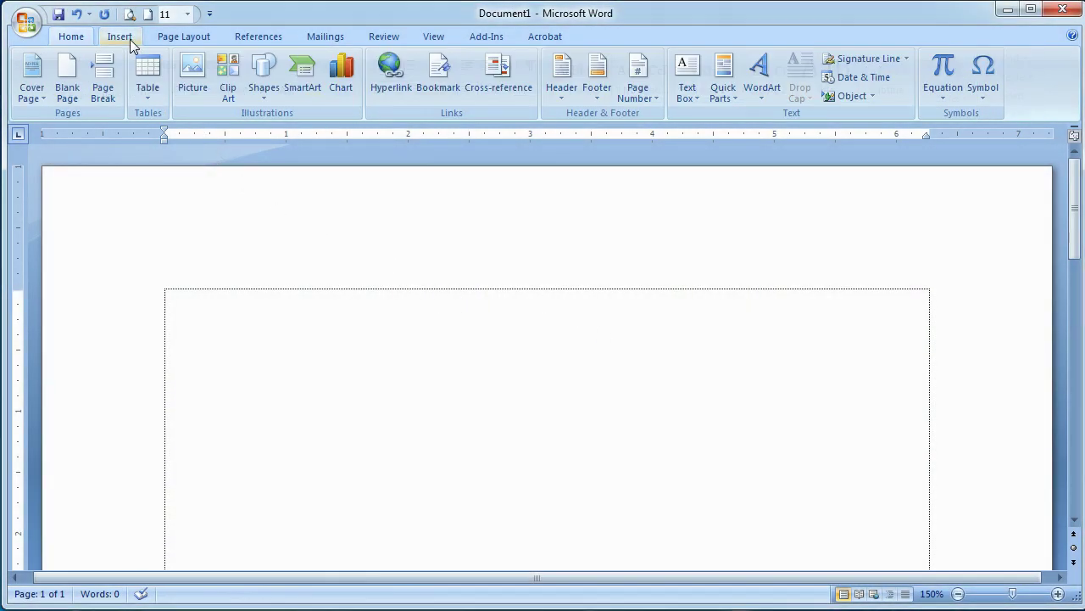
click(144, 91)
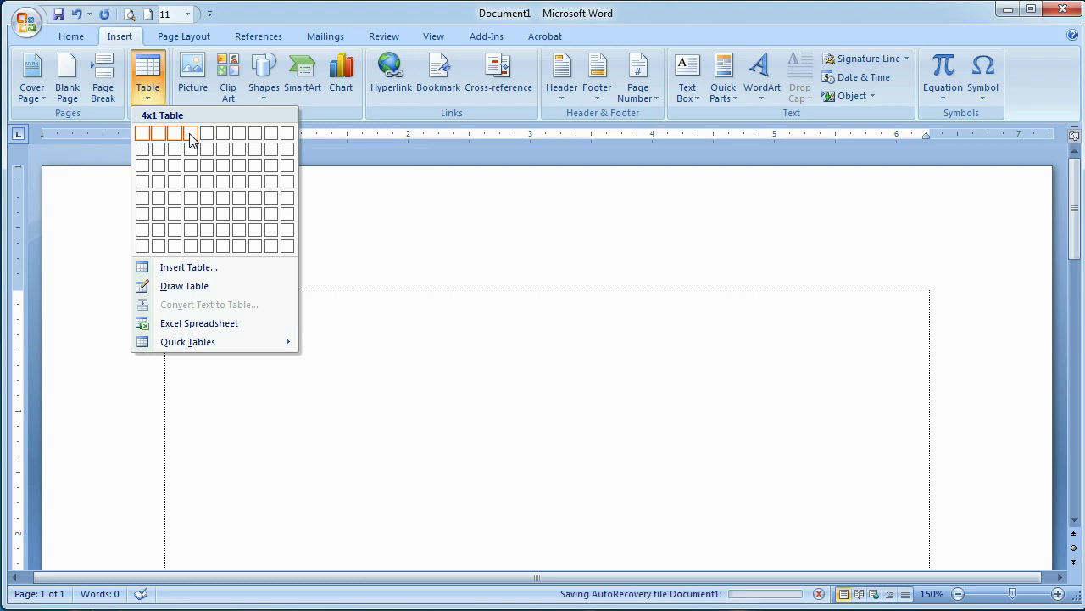
Step: Insert the 3x5 table and type the headers Sl, Name and Marks
click(176, 202)
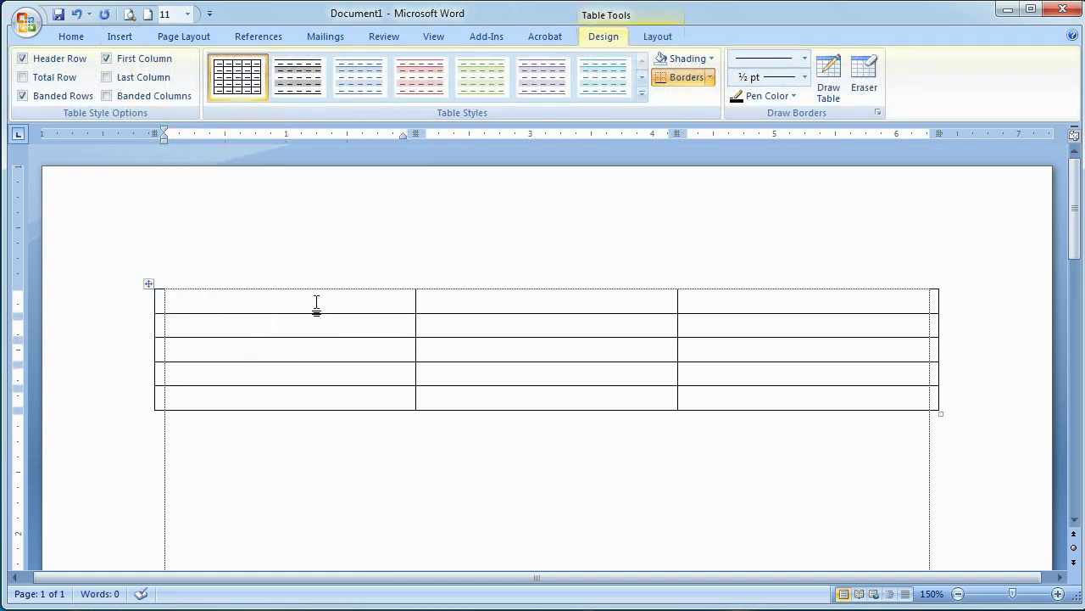
text(Sl)
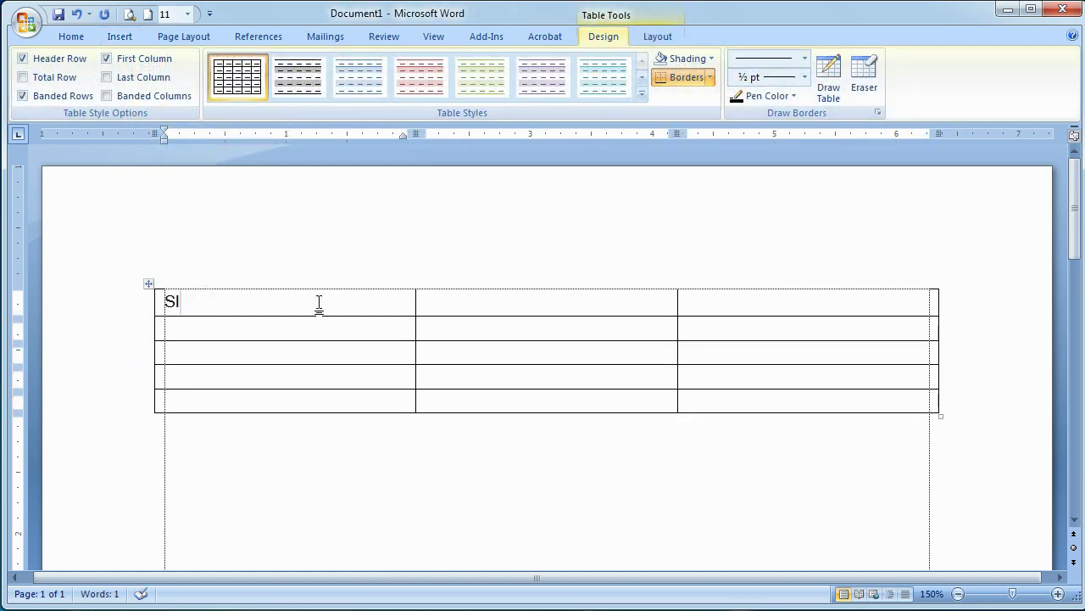
click(532, 305)
text(Name)
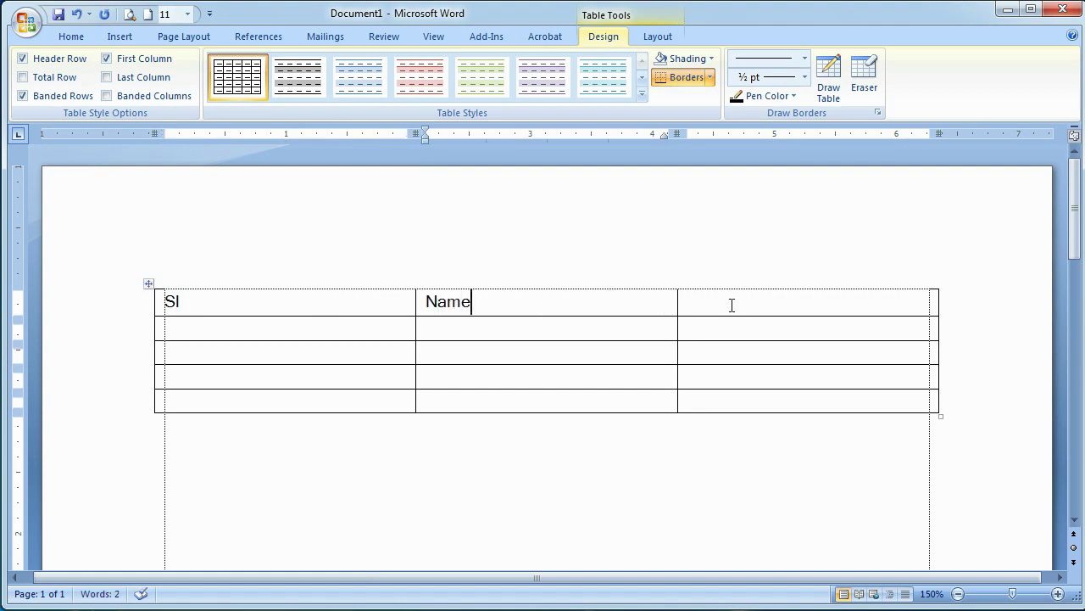
click(734, 301)
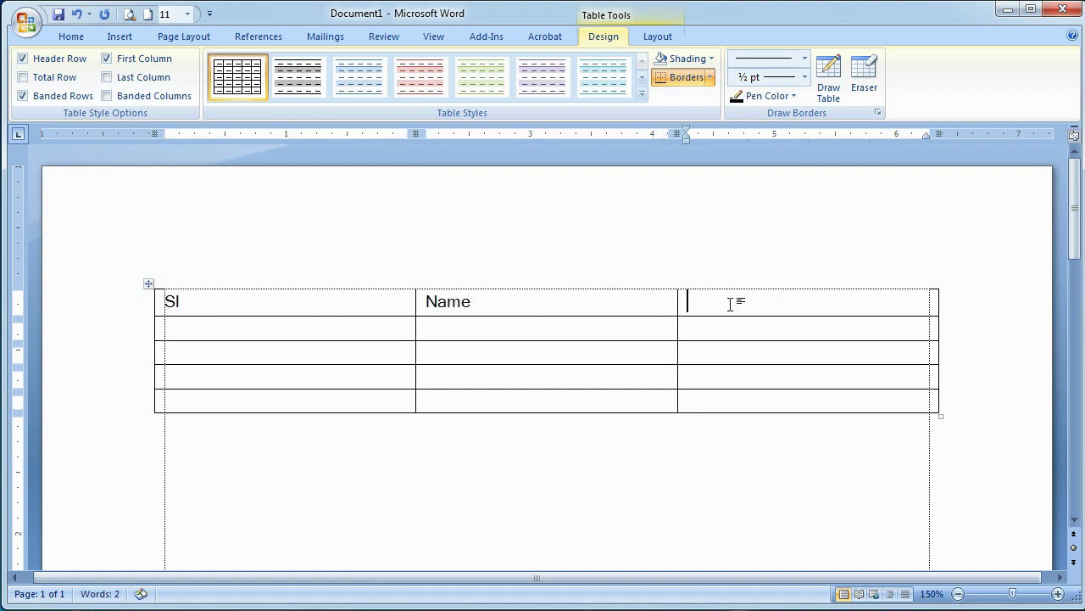
text(Marks)
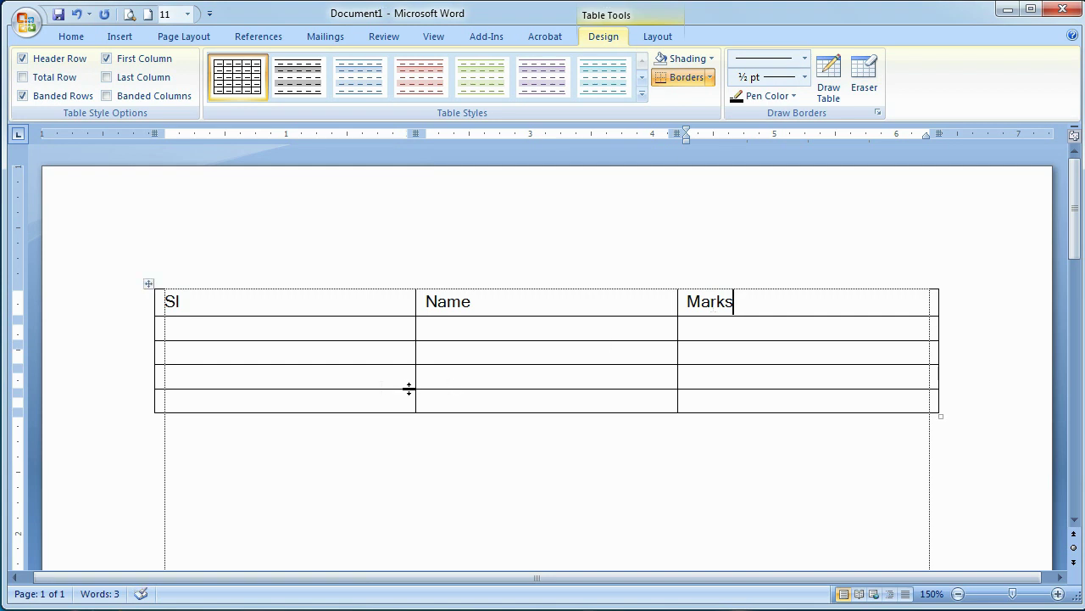
Step: Auto-number the four Sl cells below the header as 1 to 4
drag(222, 331, 221, 405)
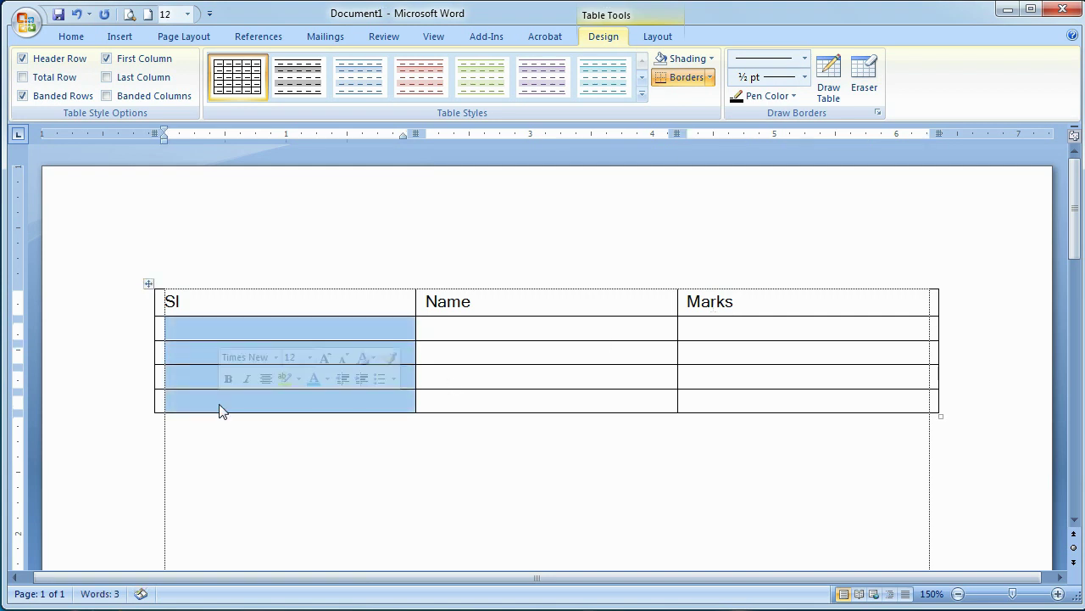
click(82, 37)
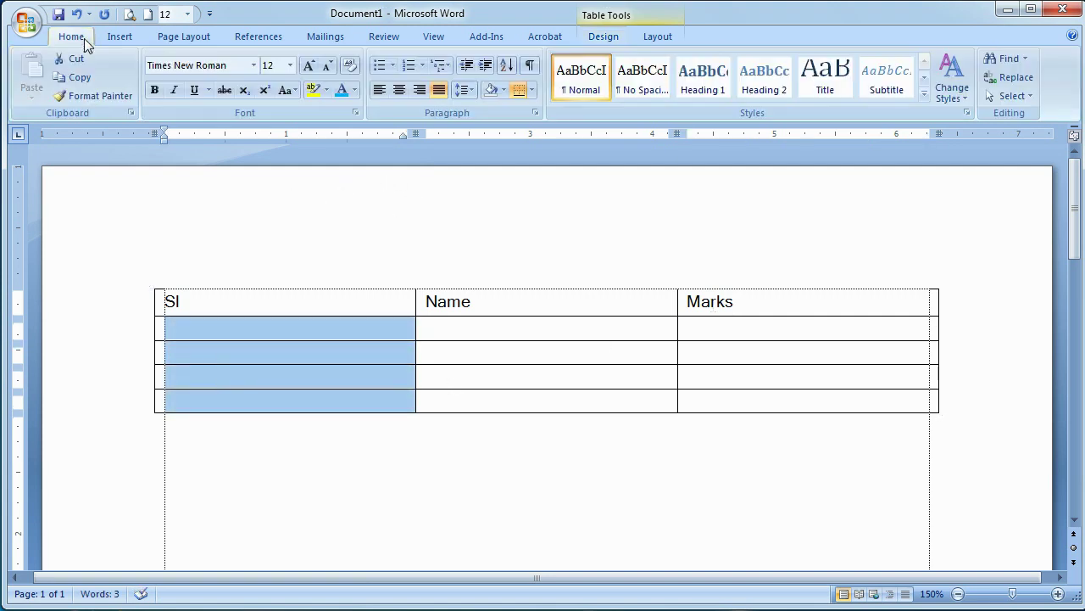
click(408, 65)
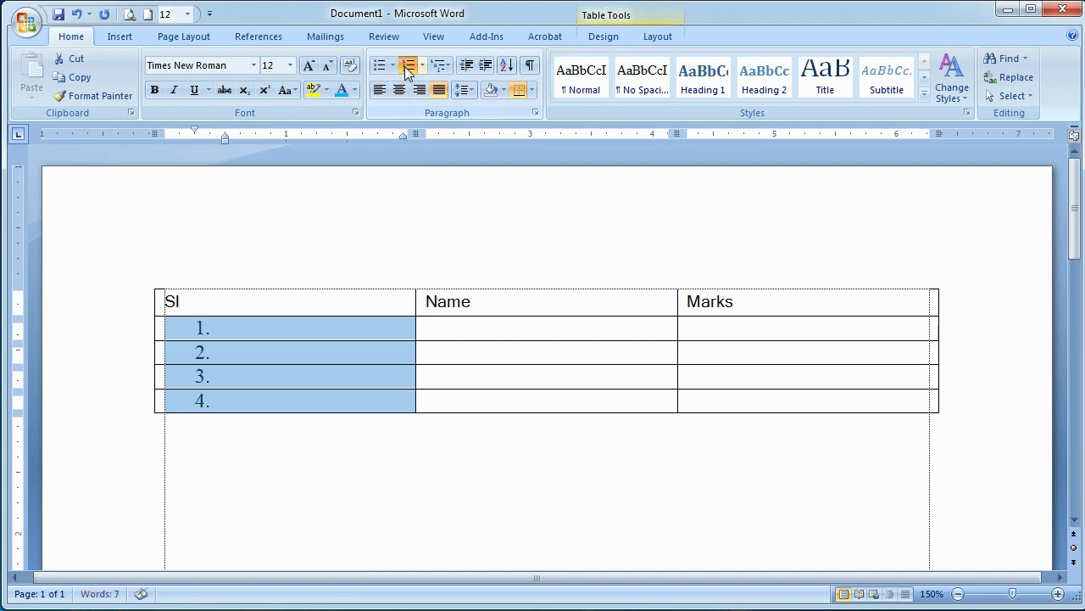
click(449, 330)
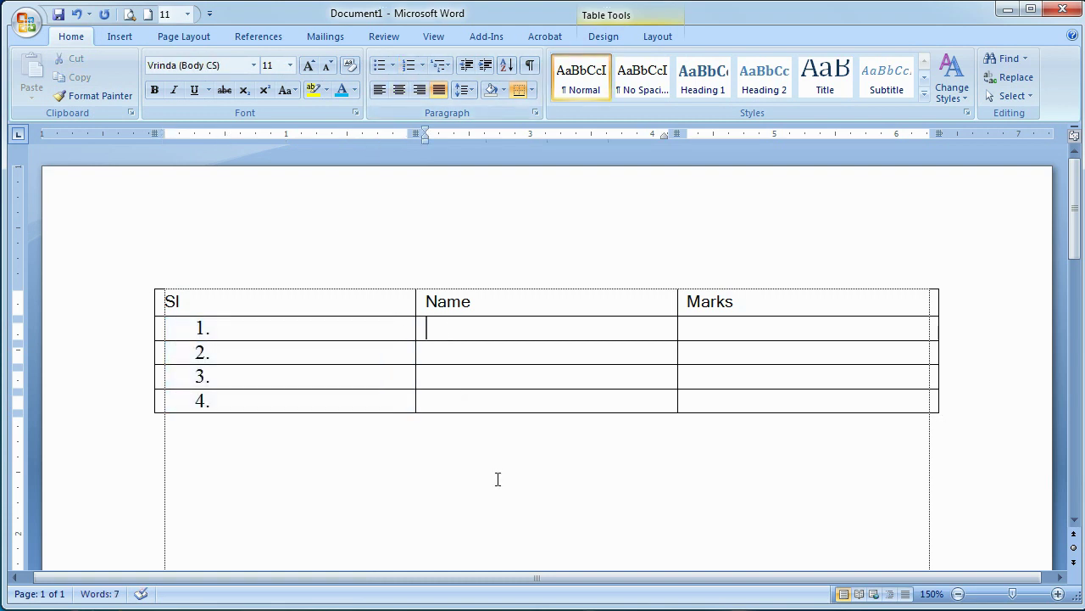
Step: Enter the names Red, Green, White and Blue in the Name column
text(Red)
click(427, 355)
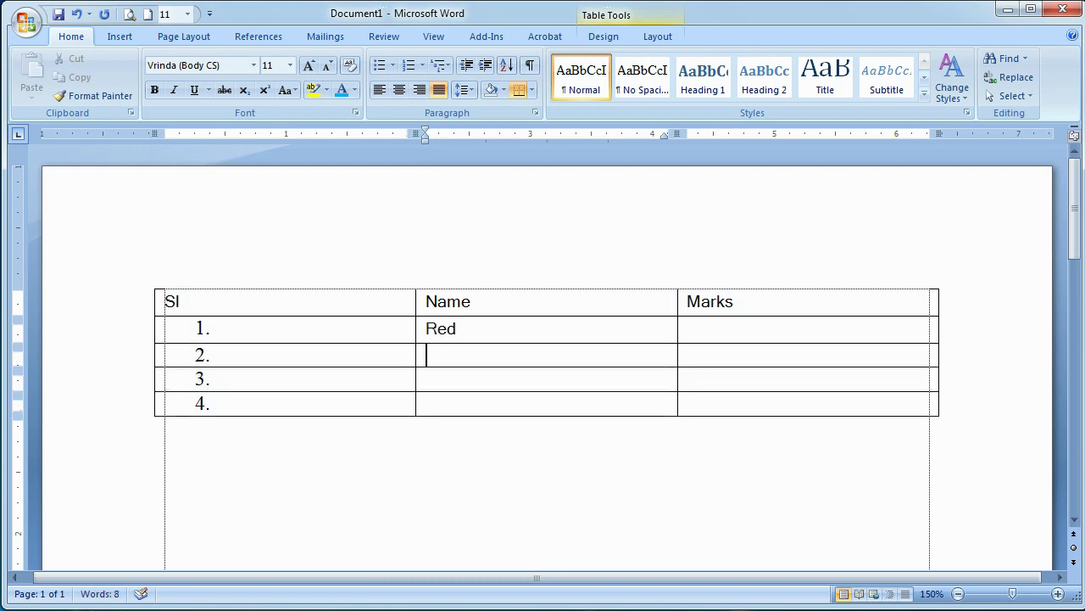
text(Green)
click(426, 382)
text(W)
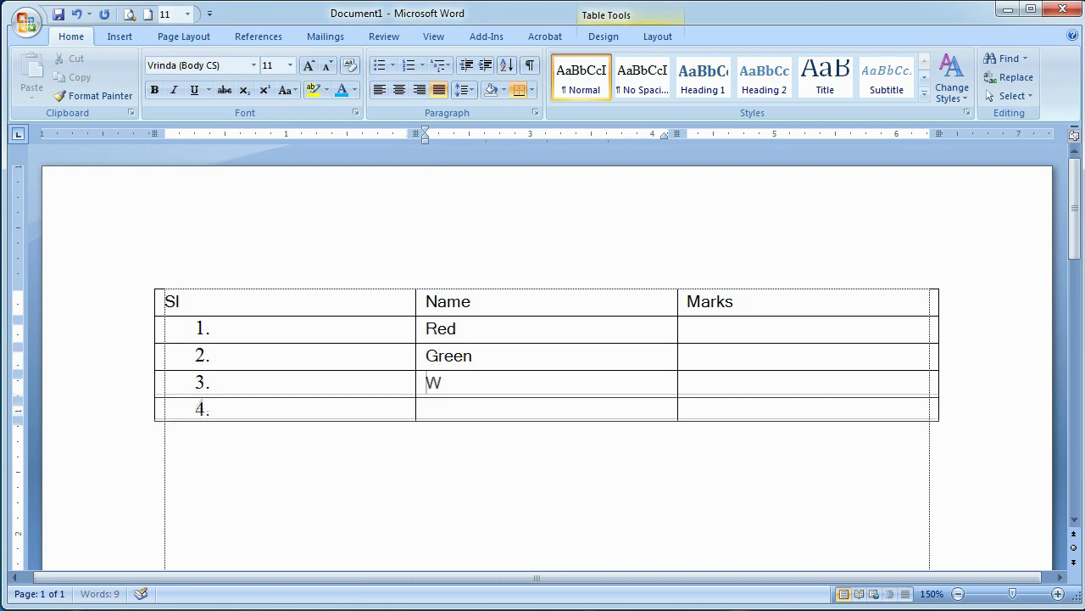
text(hi)
text(Bl)
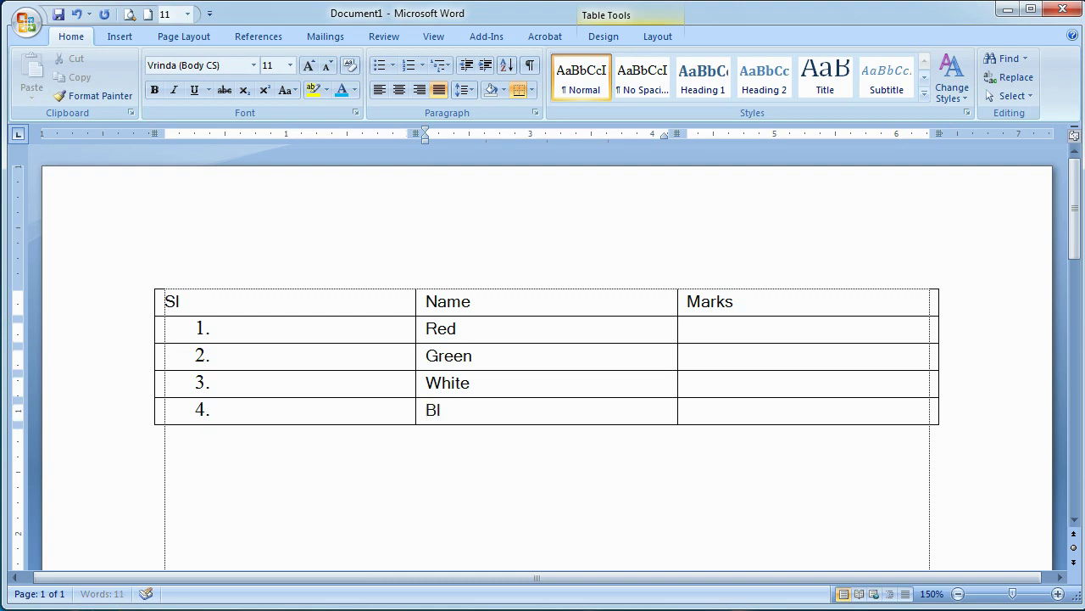
text(ue)
mouse_move(729, 328)
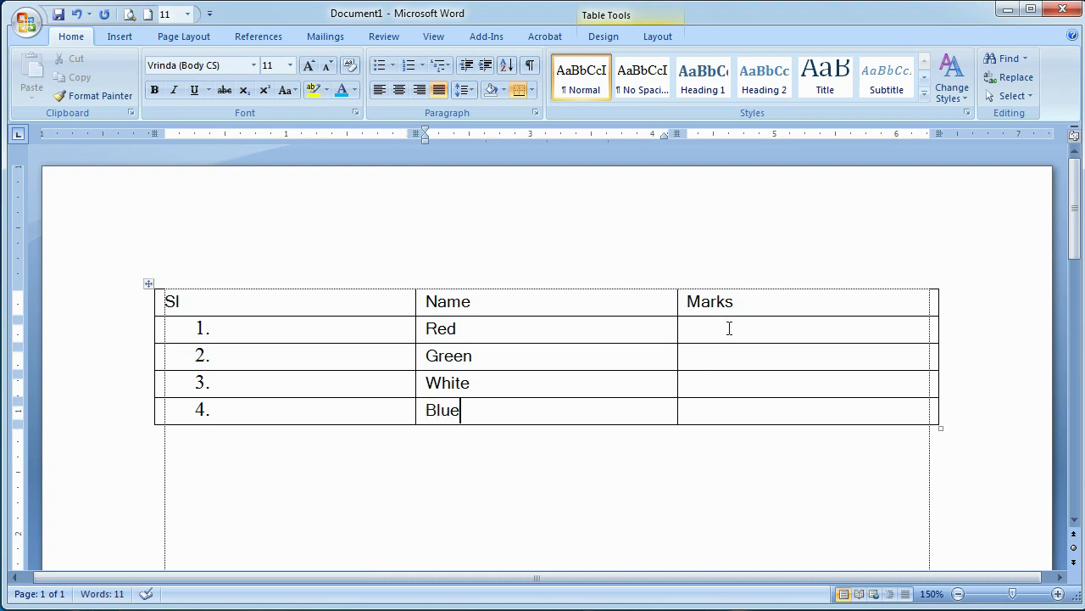
Step: Enter the marks 13, 28, 11 and 6 in the Marks column
click(729, 328)
text(13)
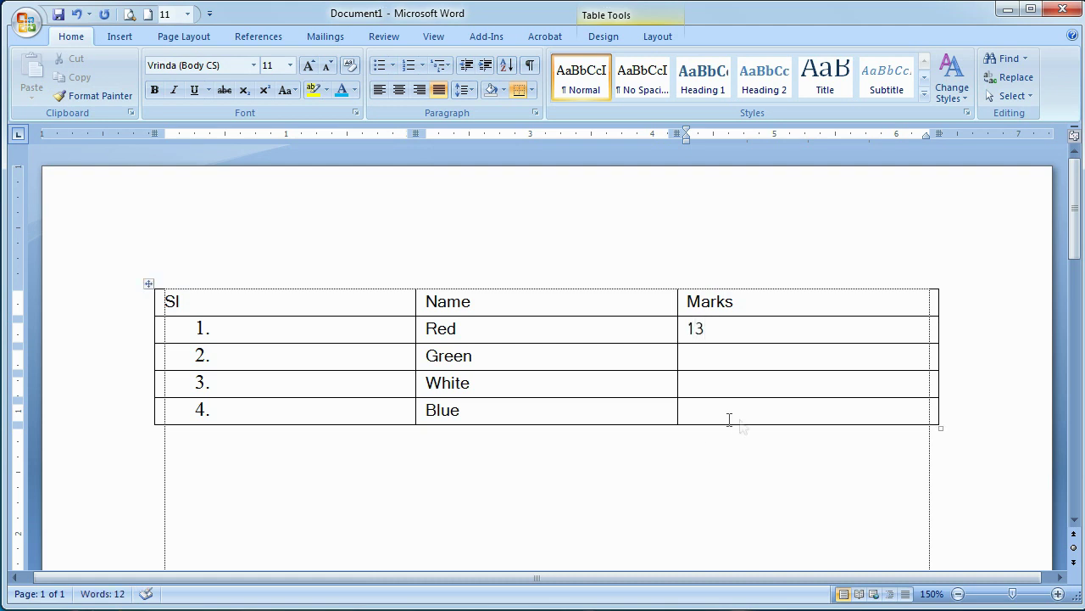
click(704, 362)
text(2)
text(8)
key(Down)
text(11)
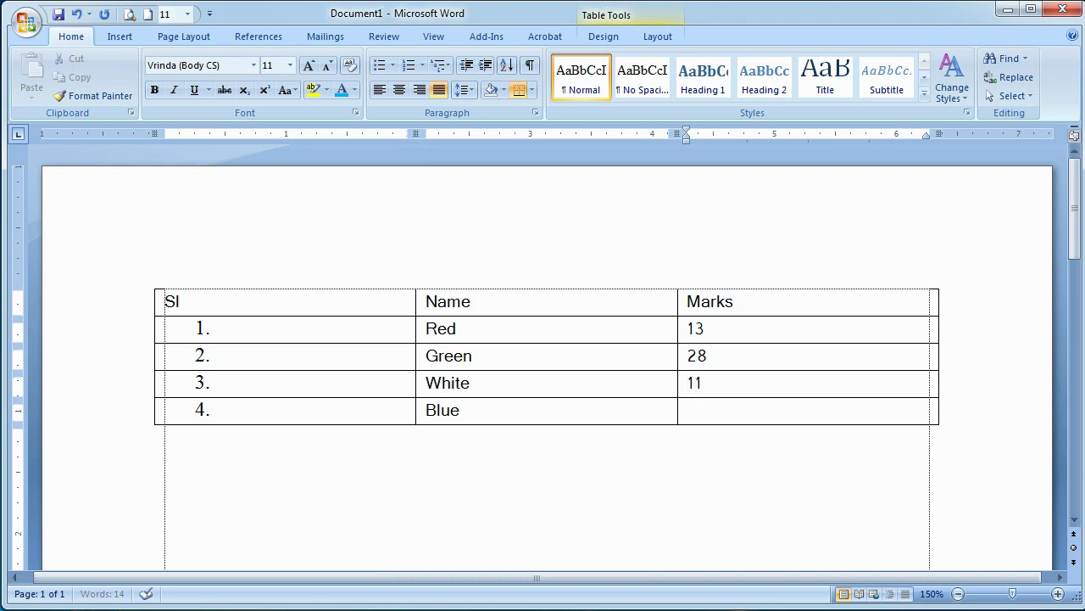
key(Down)
Step: Select the Name and Marks cells of rows 2–5 and open Layout's Sort dialog, moved aside
drag(455, 355, 465, 356)
drag(689, 356, 707, 356)
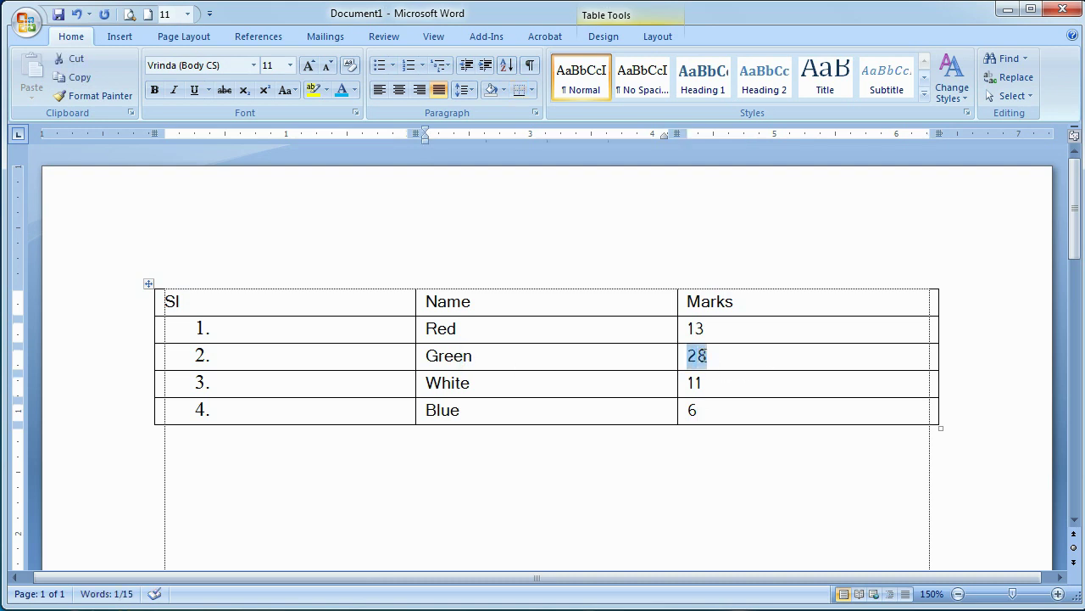
drag(524, 330, 698, 412)
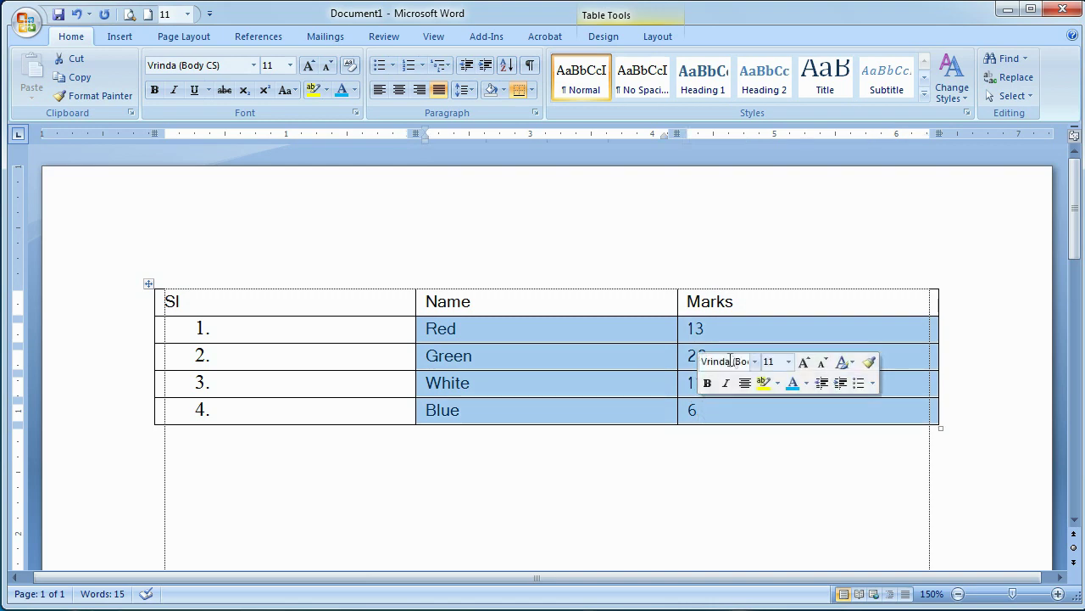
click(649, 37)
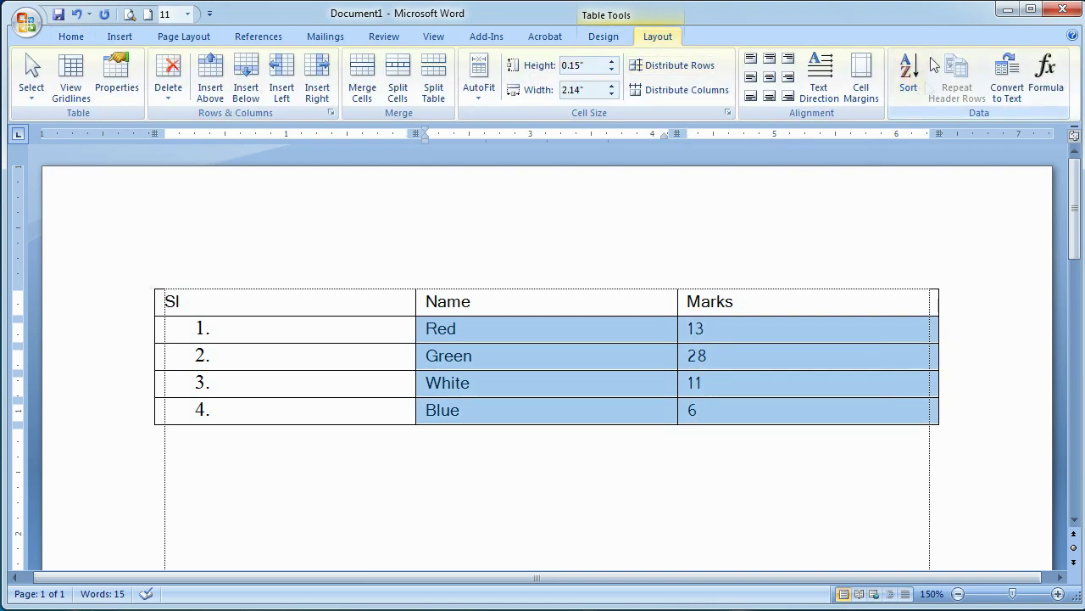
click(906, 82)
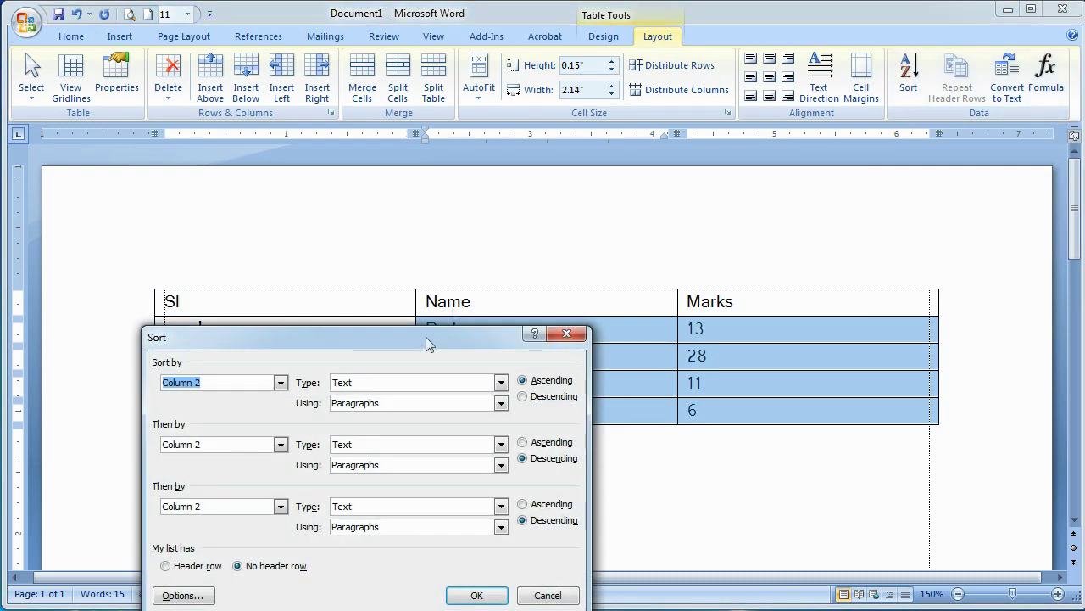
drag(365, 338, 716, 34)
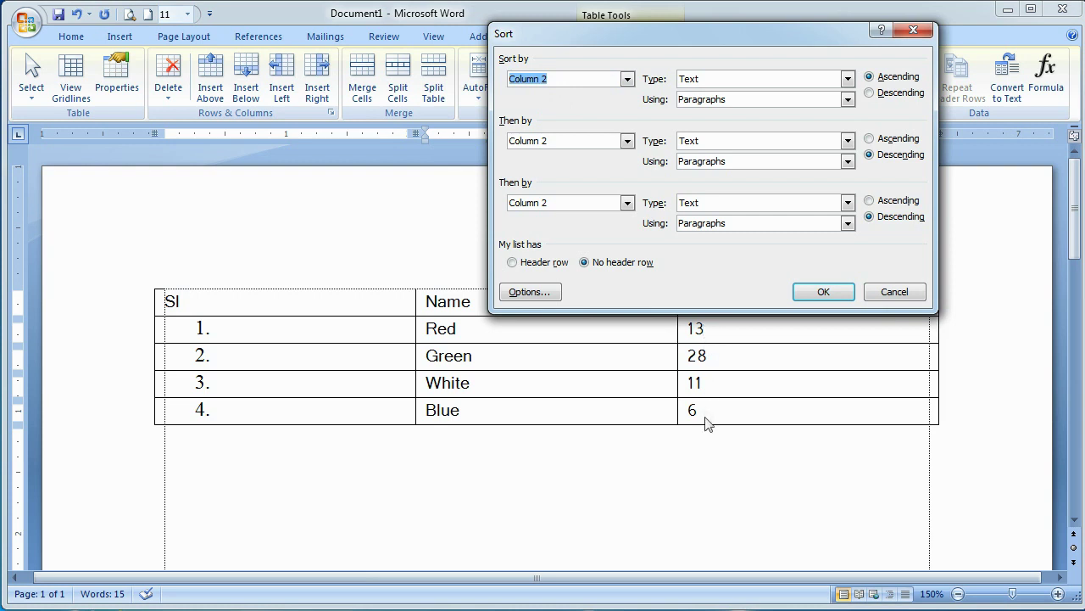
Step: Sort by Column 3 as numbers, ascending, giving Blue, White, Red, Green
click(595, 82)
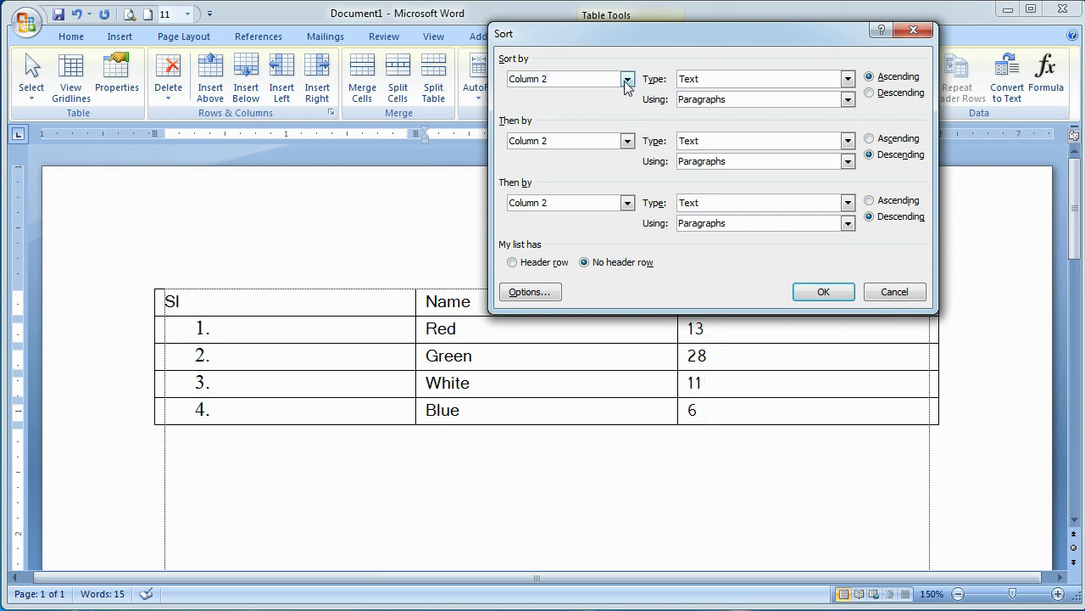
click(626, 79)
click(572, 112)
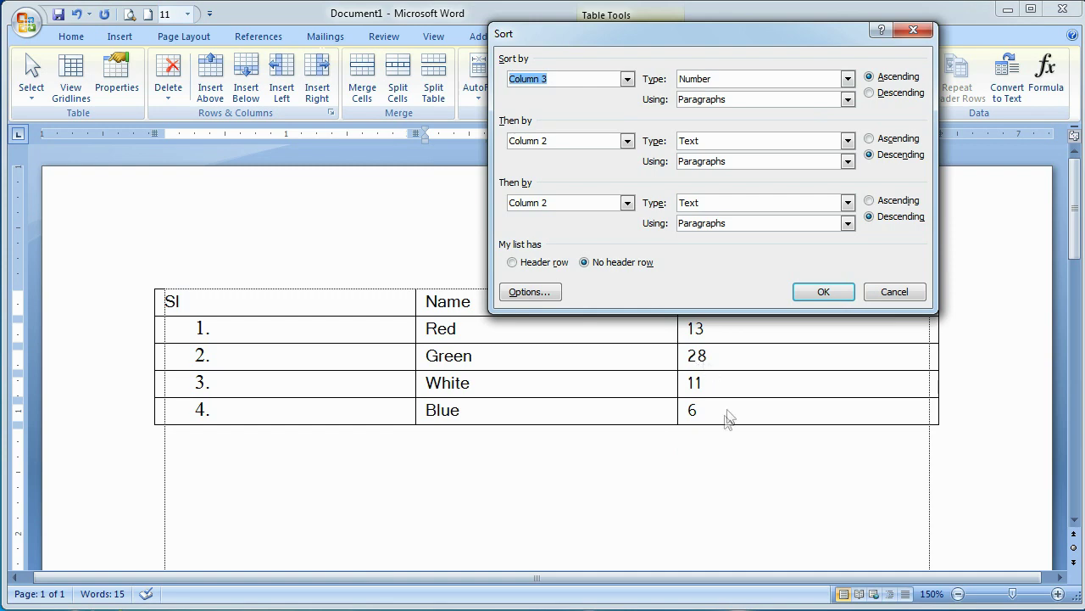
click(835, 293)
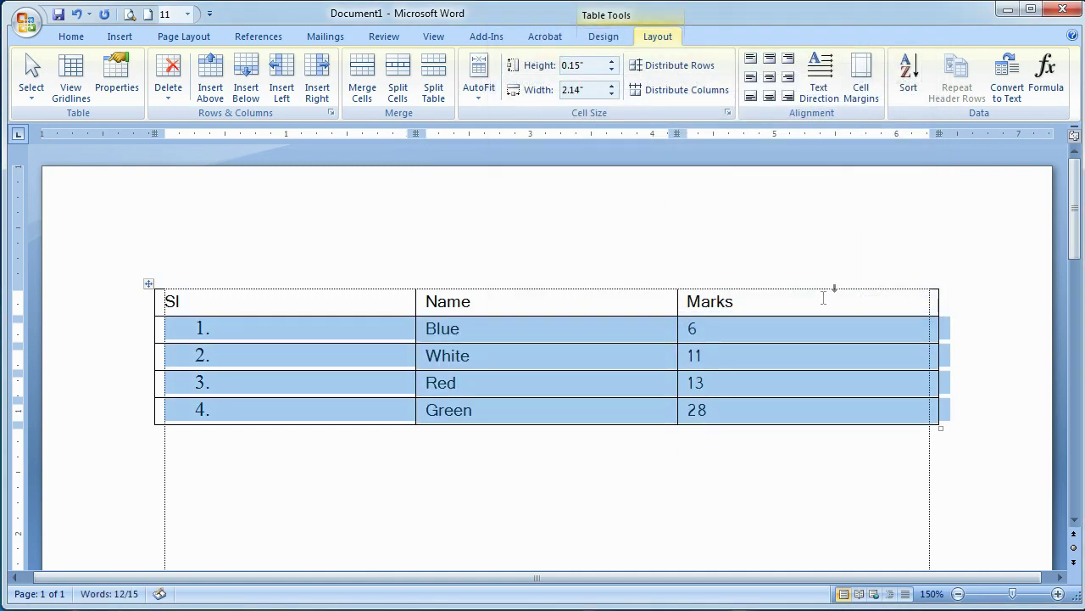
Step: Undo the Marks sort, restoring the Red, Green, White, Blue order
click(727, 416)
click(627, 329)
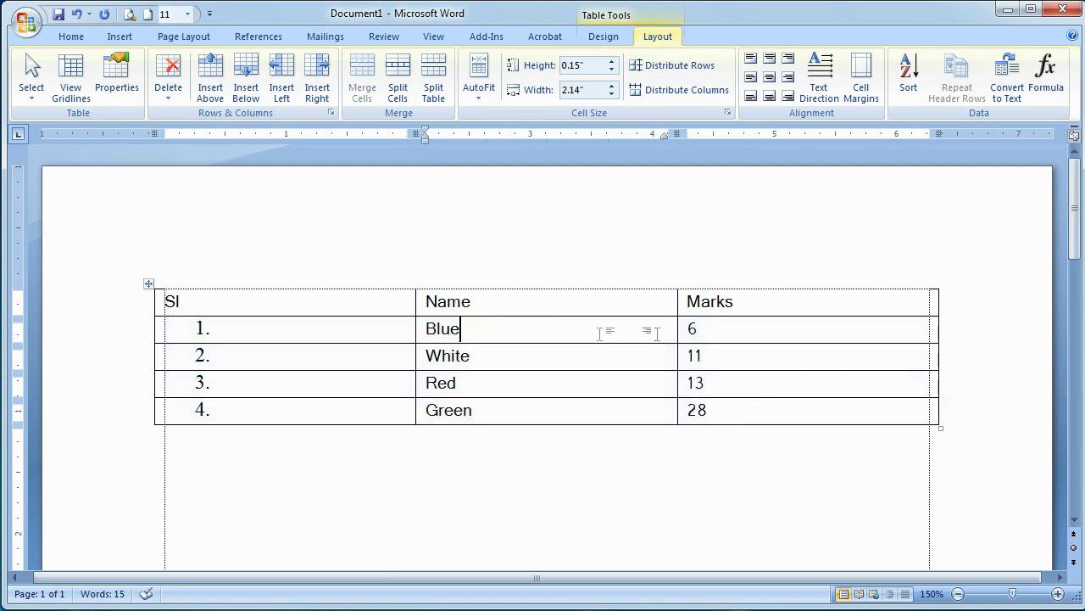
click(707, 331)
double_click(692, 329)
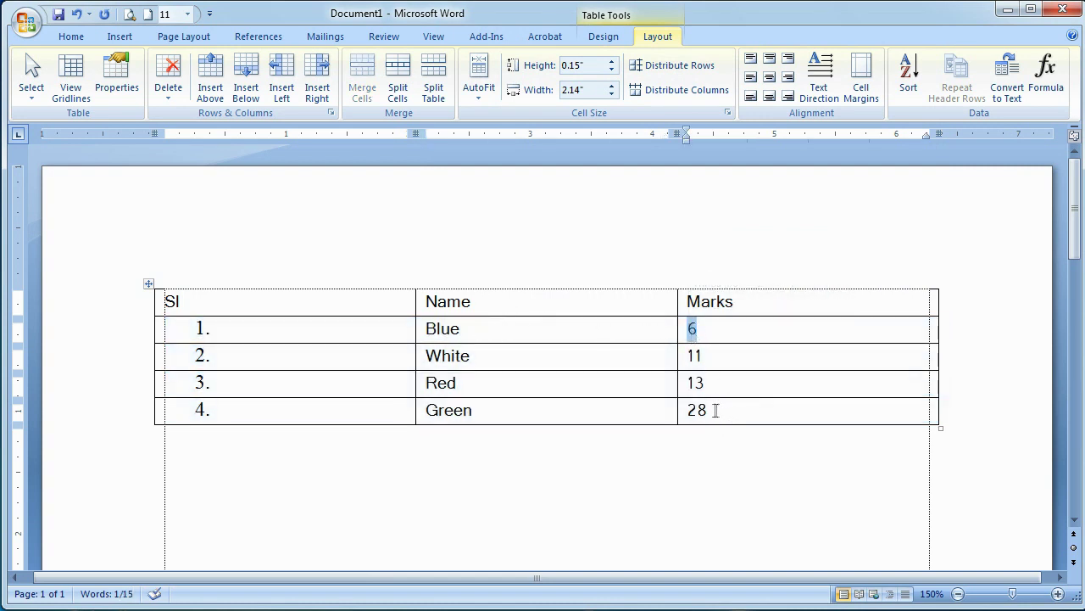
drag(715, 411, 696, 411)
click(690, 411)
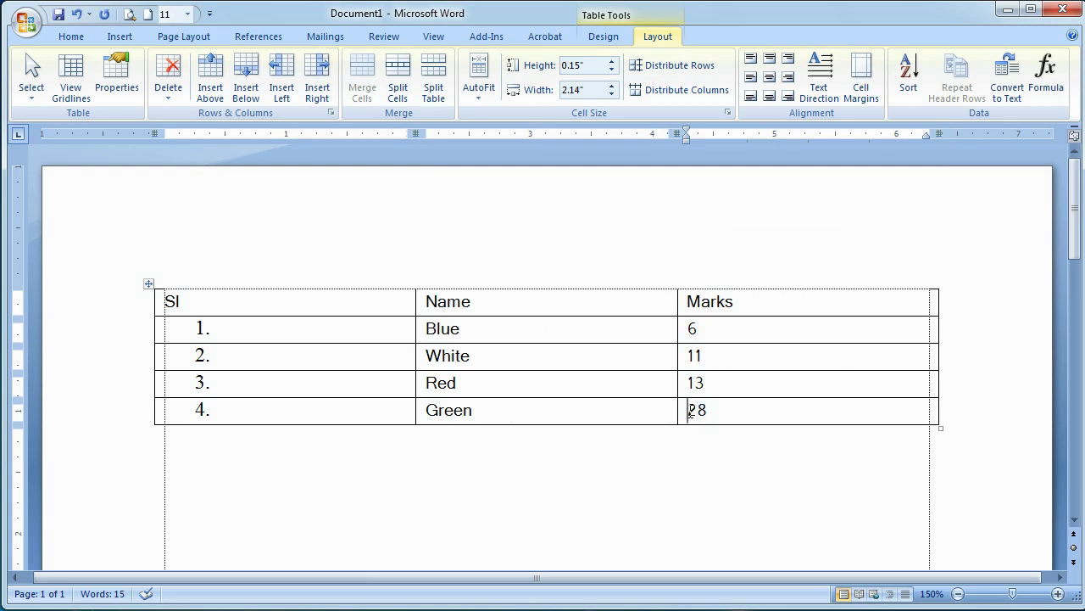
click(77, 14)
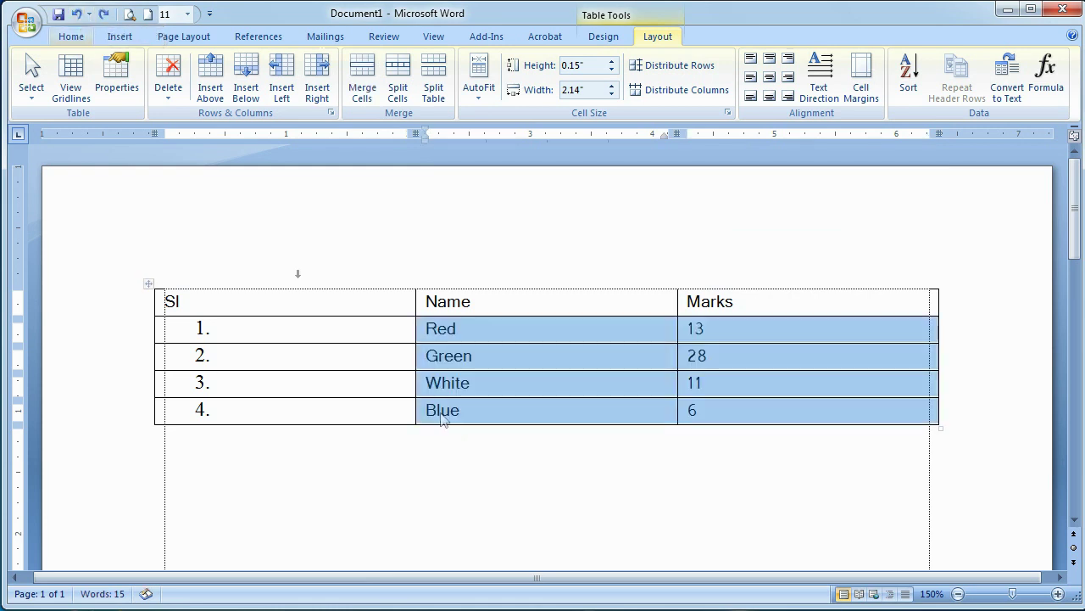
Step: Reselect the Name and Marks cells of the data rows
click(453, 411)
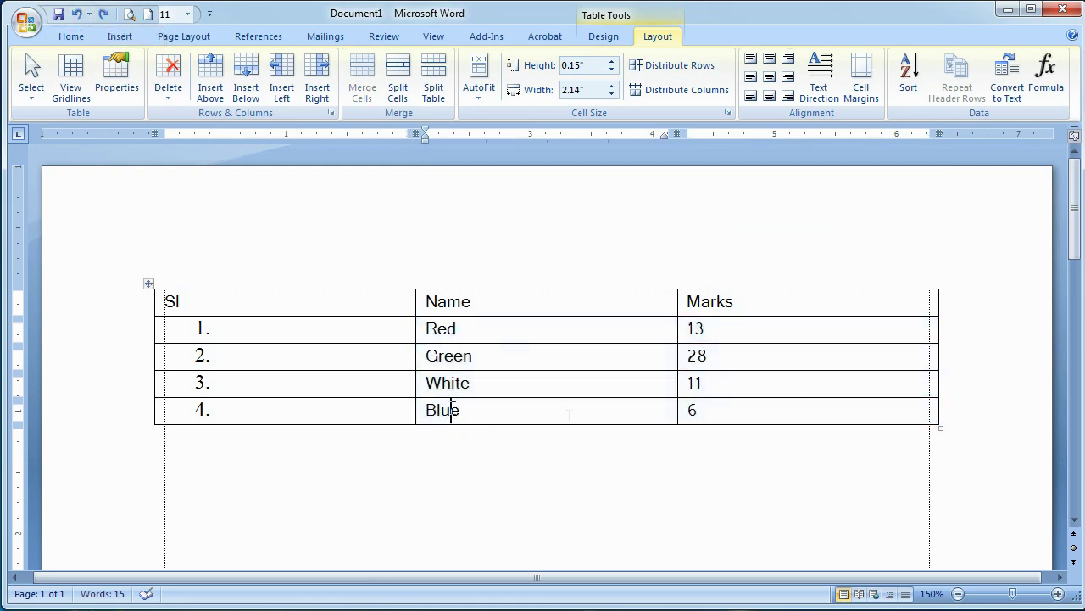
double_click(696, 414)
drag(460, 414, 450, 417)
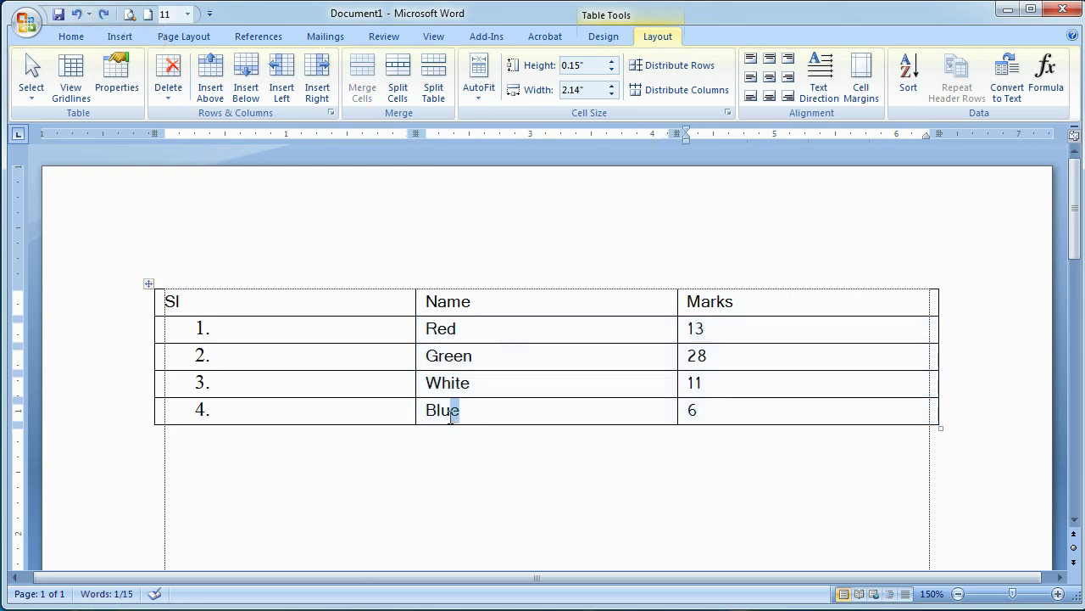
mouse_move(654, 322)
mouse_down()
mouse_move(730, 394)
mouse_move(721, 405)
mouse_up()
Step: Sort the four rows by Column 3 numbers in descending order: Green, Red, White, Blue
click(909, 75)
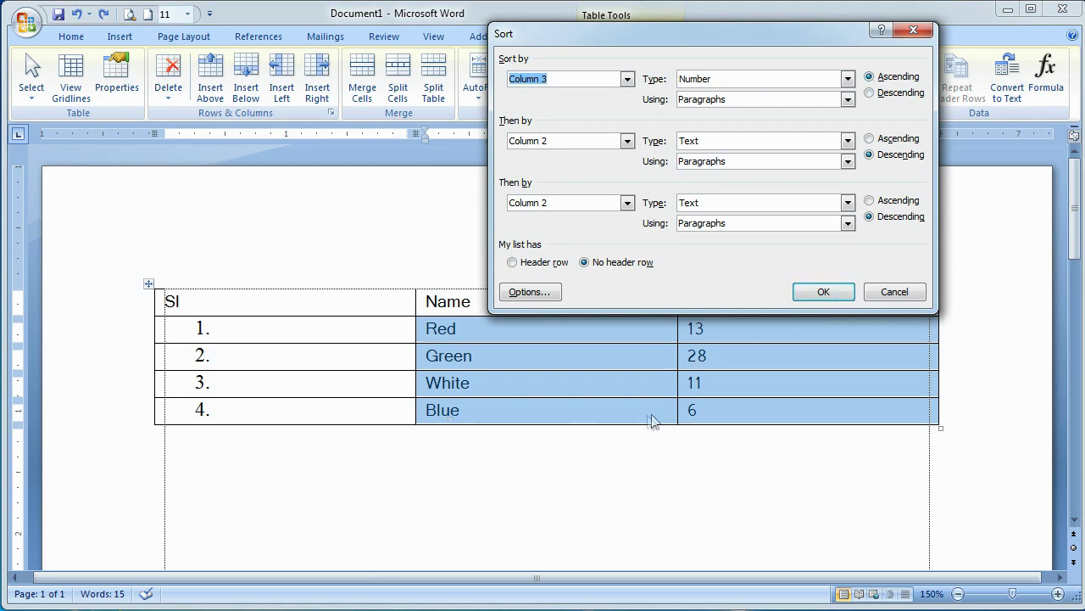
click(836, 296)
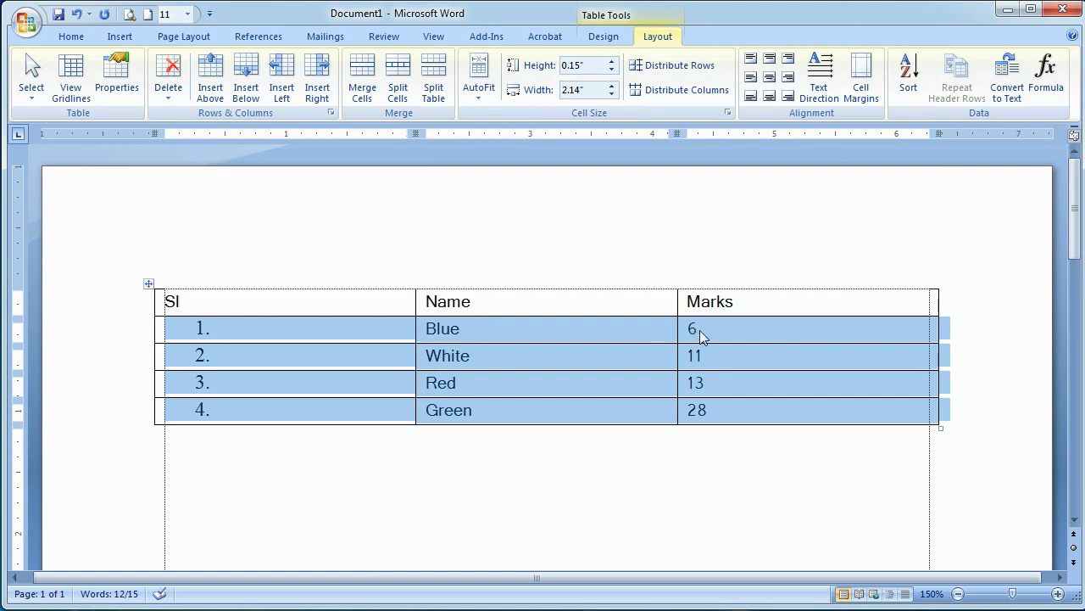
click(700, 331)
drag(584, 331, 697, 411)
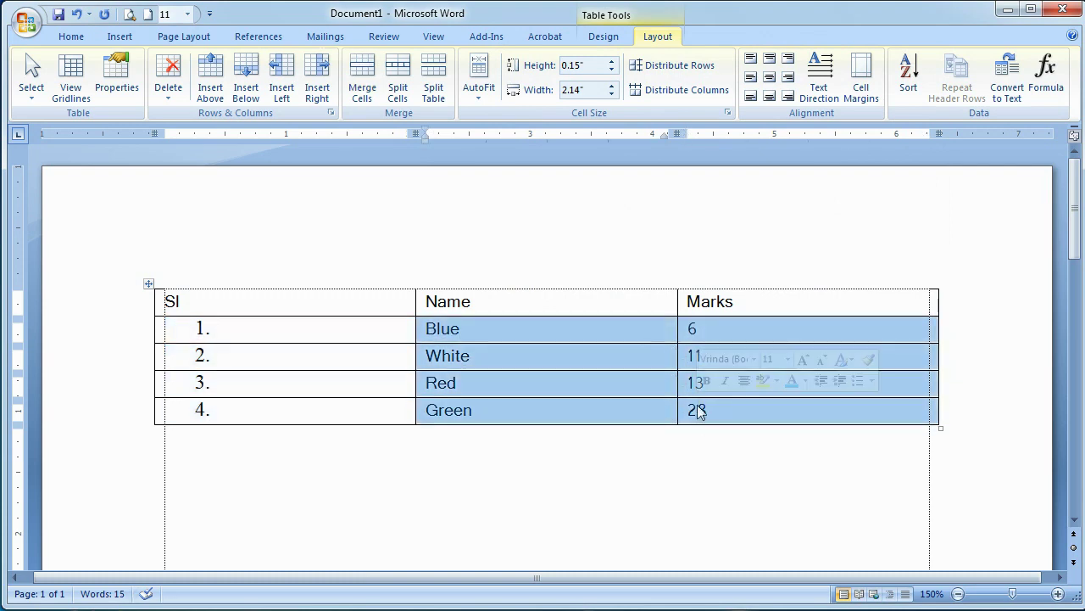
click(912, 80)
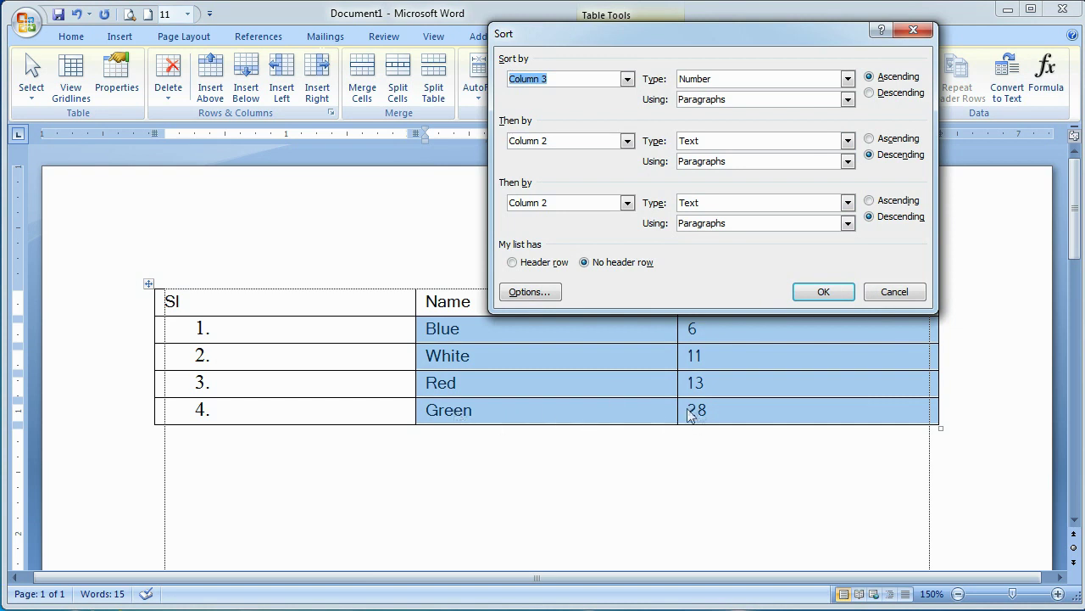
click(870, 93)
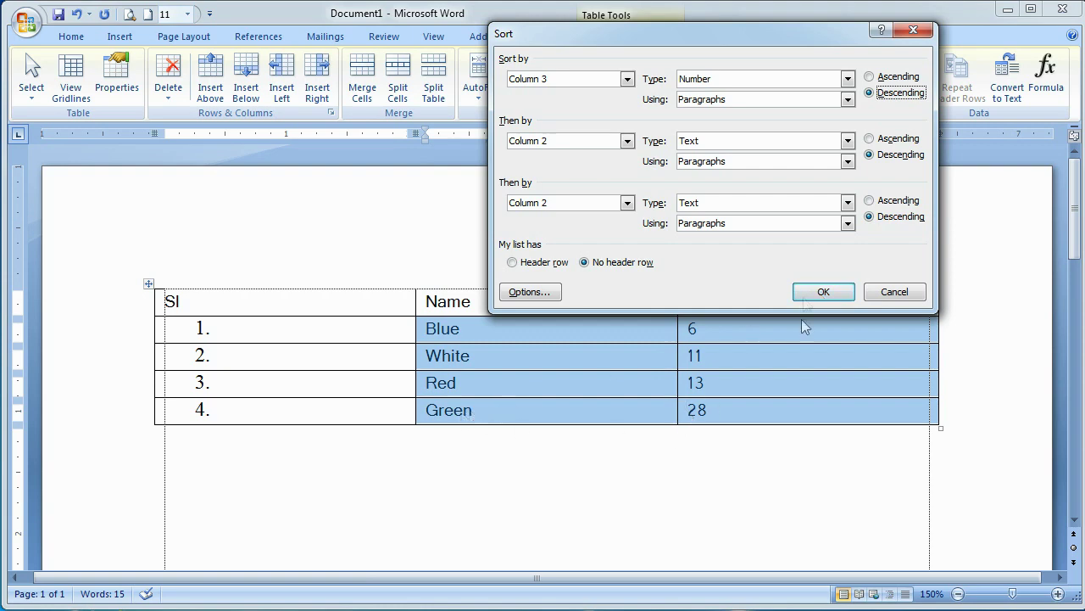
click(809, 295)
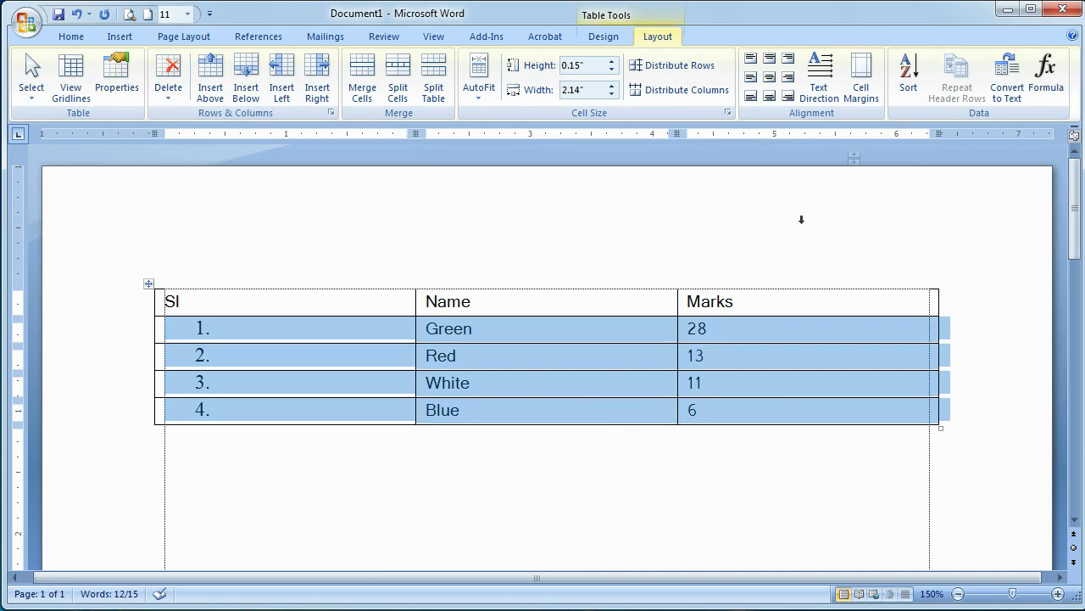
Step: Sort by Column 2 as text, ascending, giving Blue, Green, Red, White
click(908, 74)
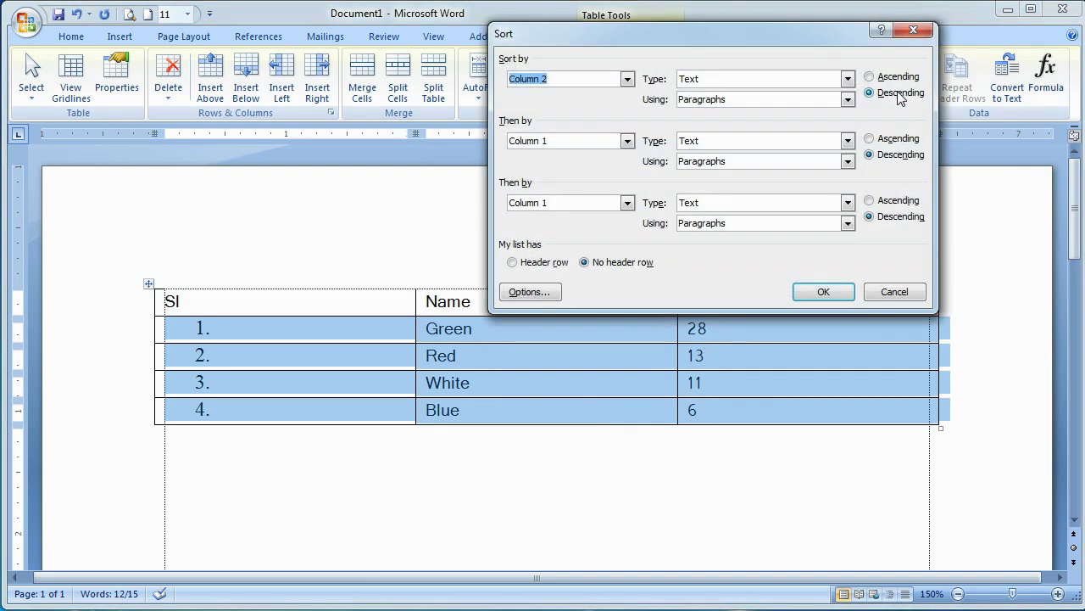
click(628, 78)
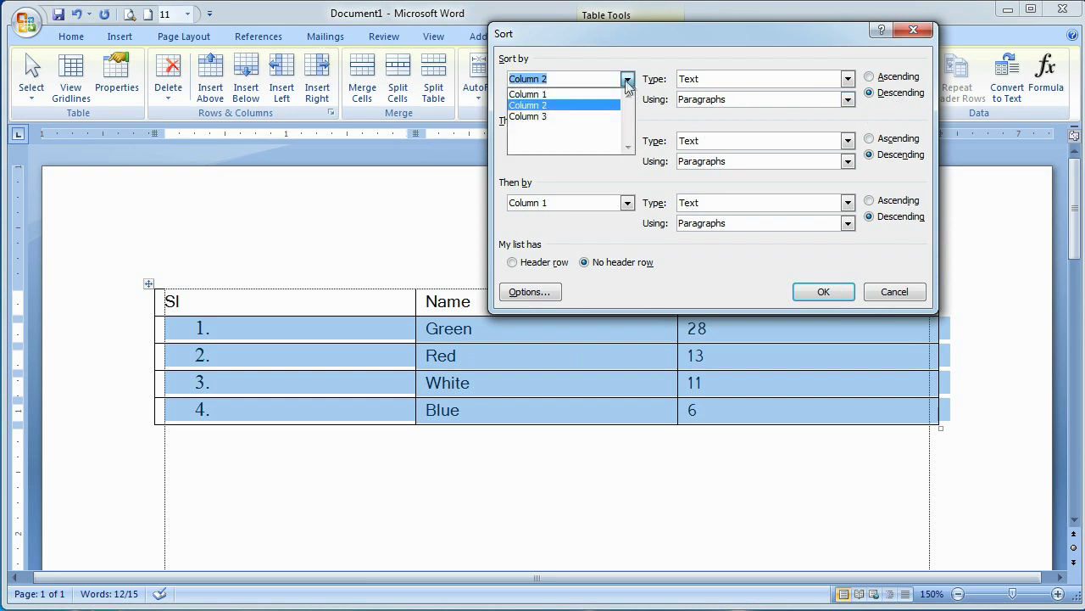
click(540, 105)
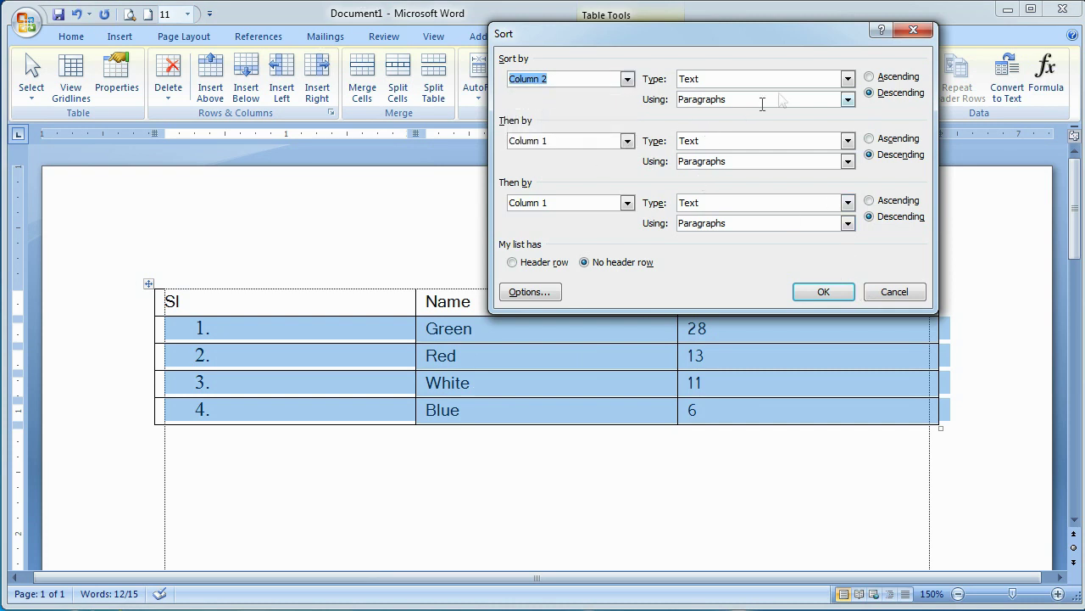
click(870, 77)
click(824, 292)
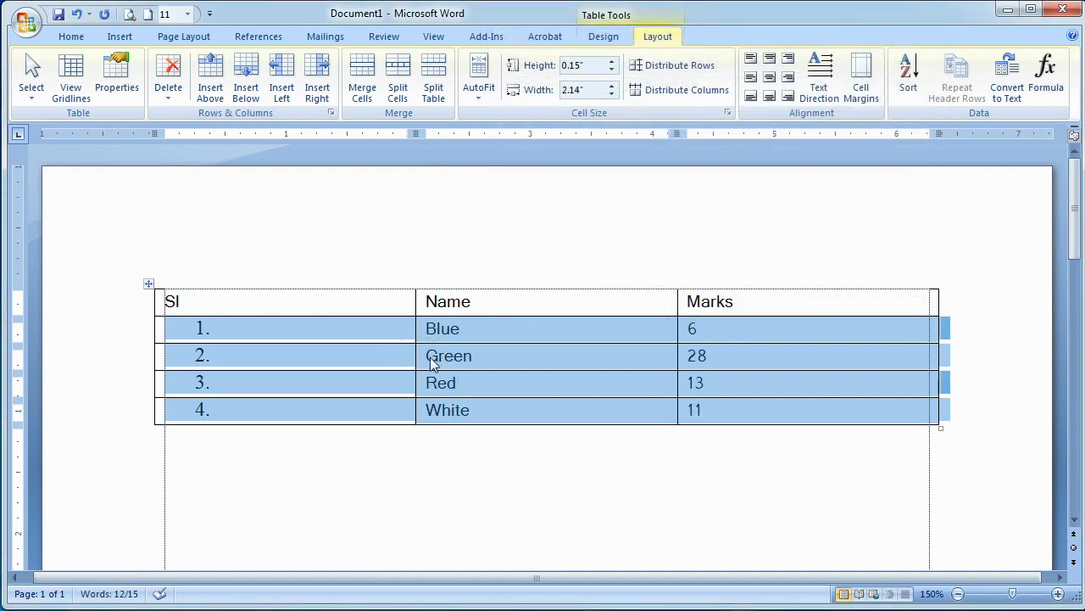
Step: Delete the four names and type a, e, 5 and 6 down the Name column
drag(484, 340, 467, 421)
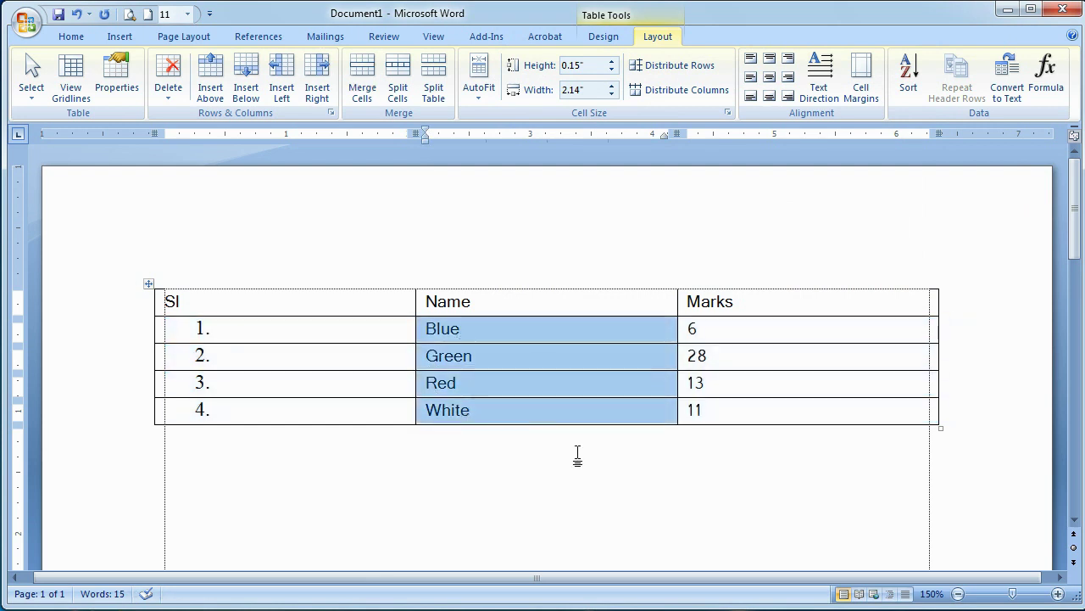
key(Delete)
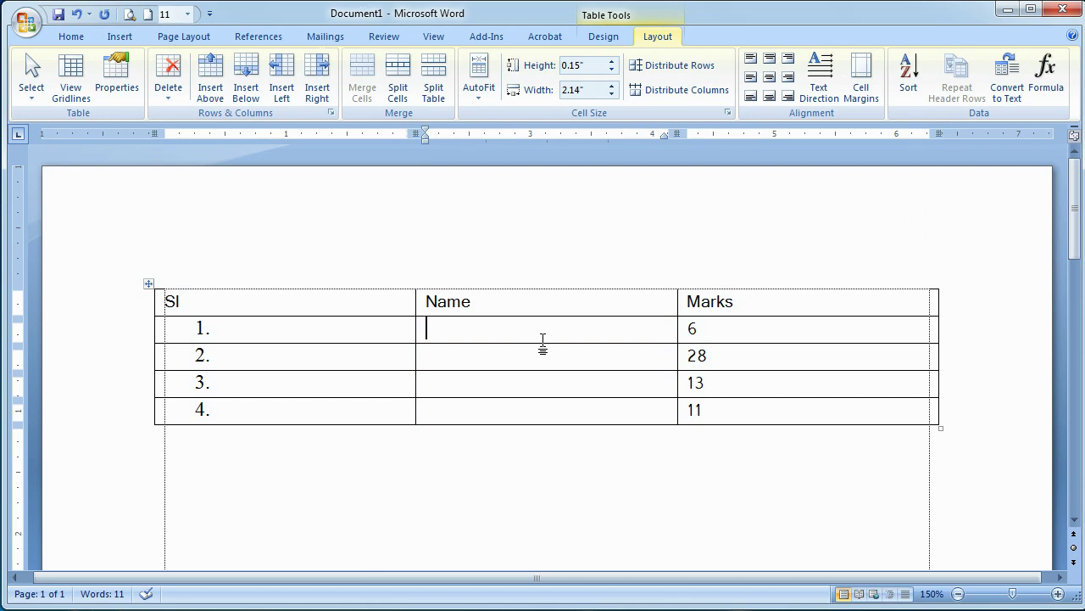
text(a)
key(Down)
text(e)
key(Down)
text(5)
key(Down)
text(6)
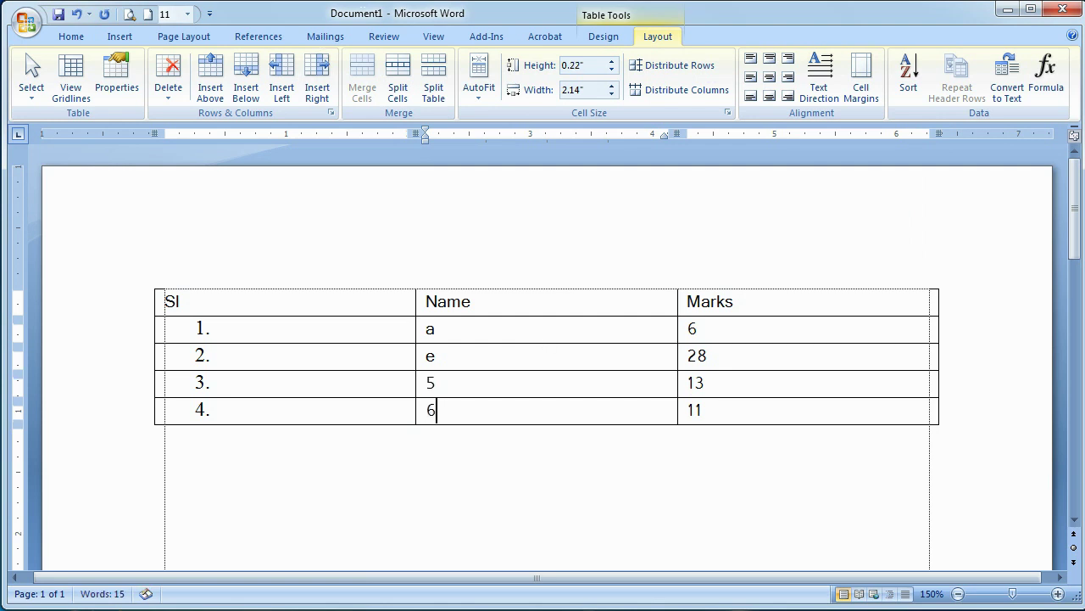
click(896, 406)
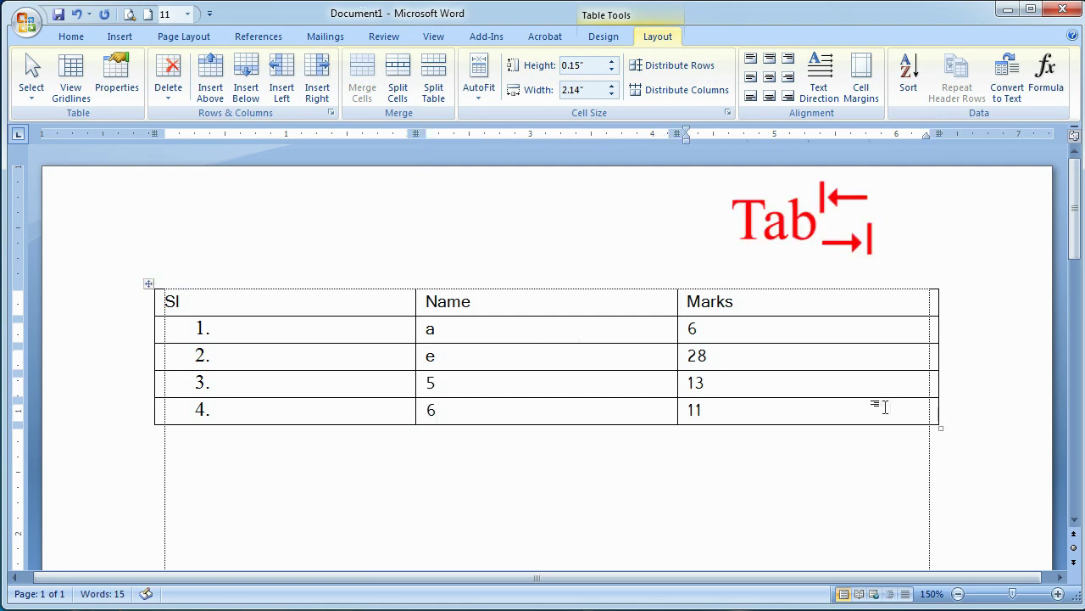
Step: Add four auto-numbered rows to the end, making eight rows in total
key(Tab)
click(776, 444)
key(Tab)
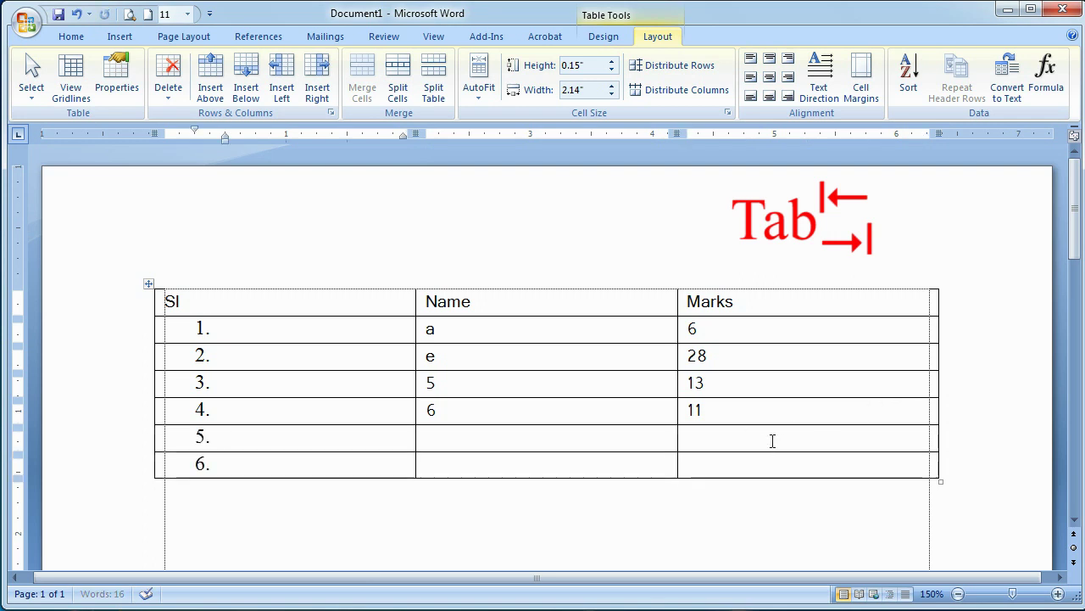
click(770, 462)
key(Tab)
click(754, 490)
key(Tab)
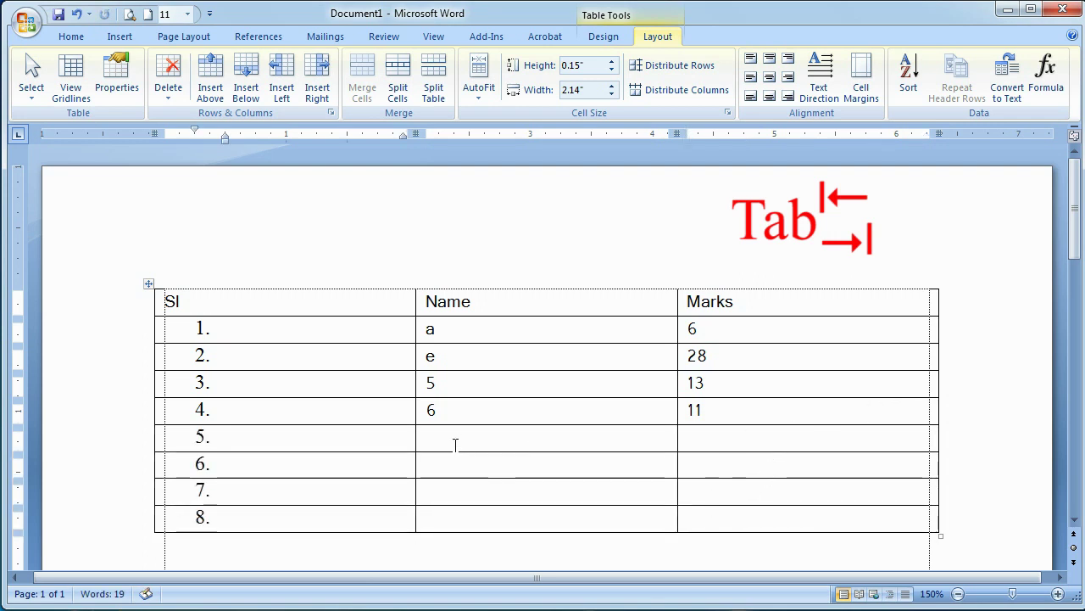
Step: Remove the 5 and 6, then fill names c, x, y, m, s, p below a and e
click(450, 412)
key(BackSpace)
key(BackSpace)
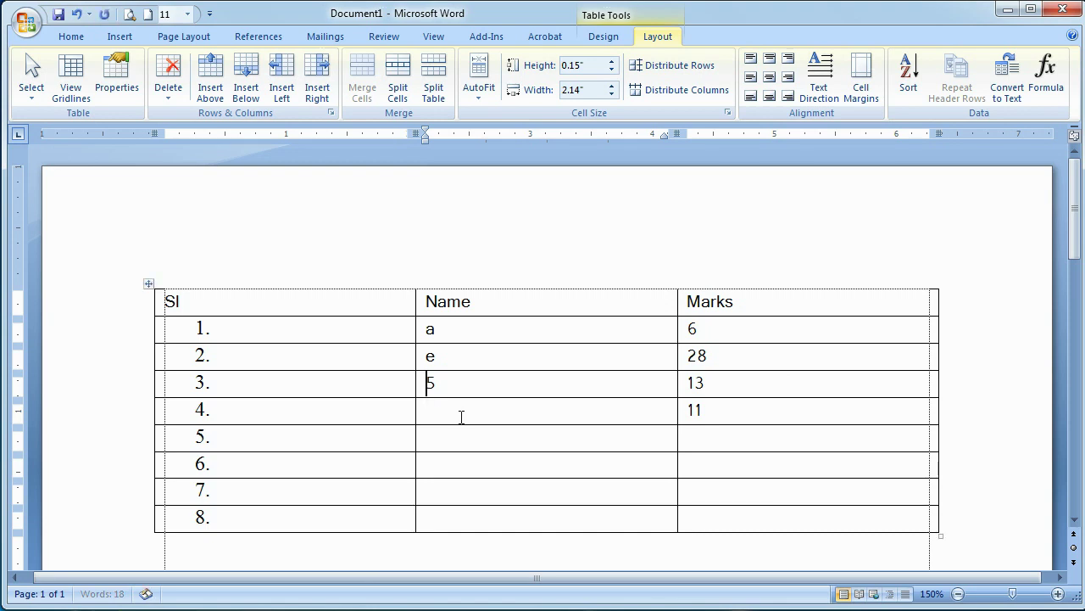
key(BackSpace)
text(c)
key(Down)
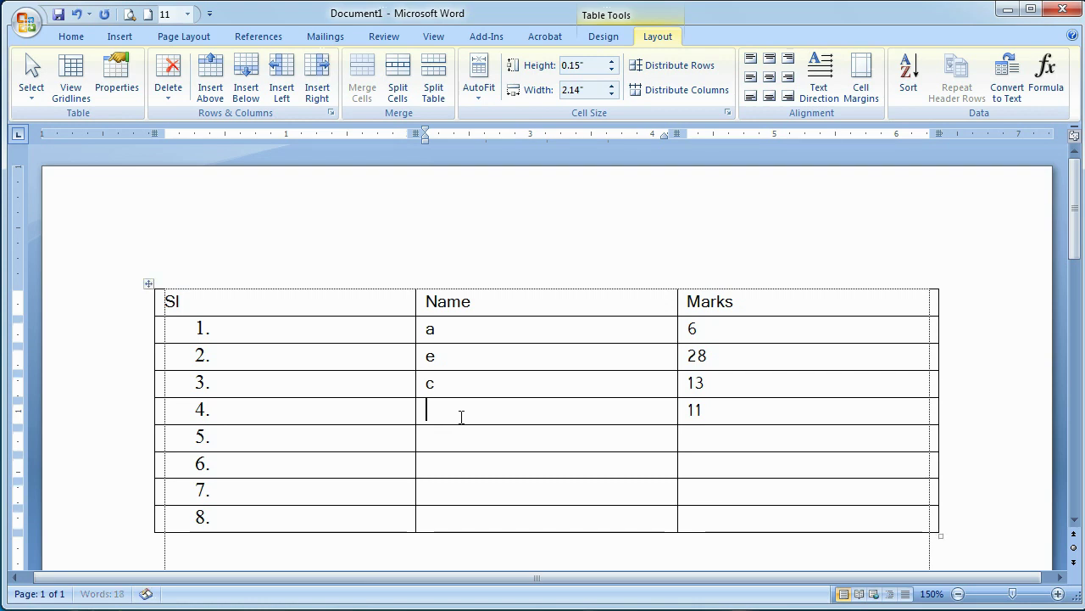
key(Down)
text(y)
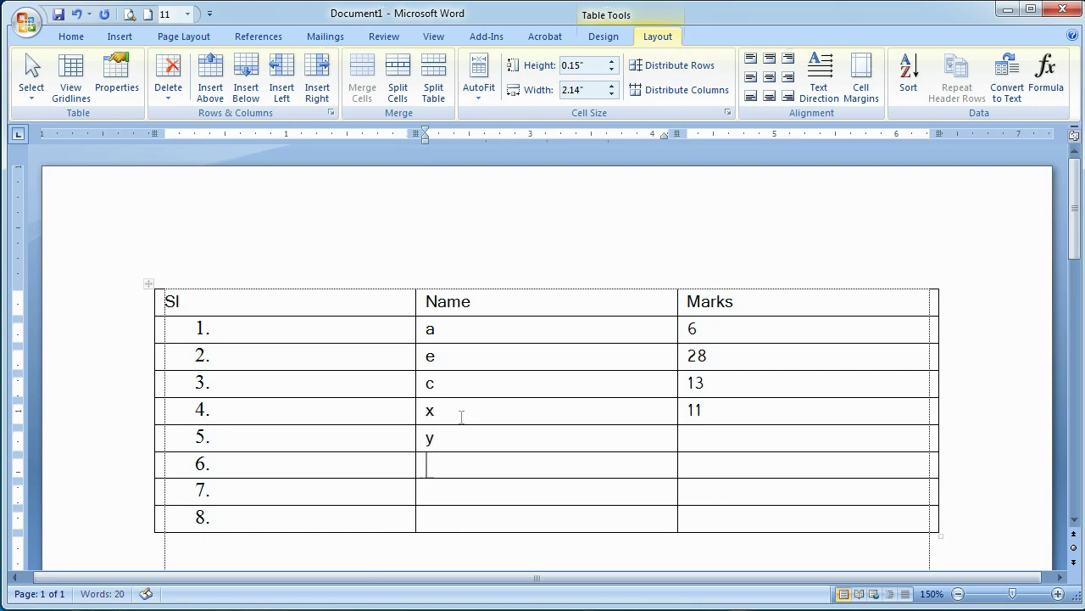
text(m)
key(Down)
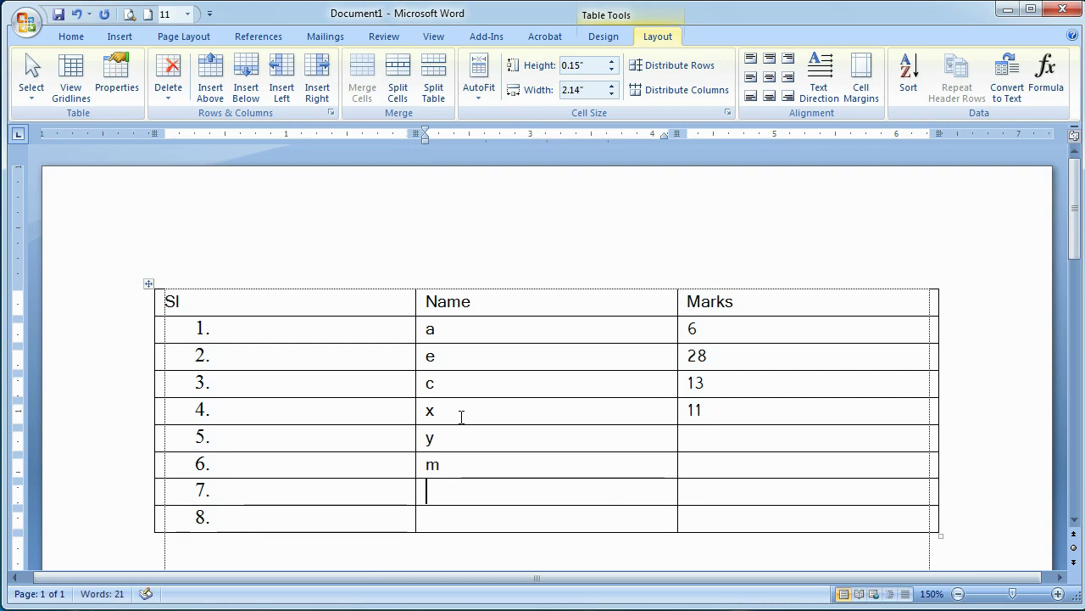
text(s)
key(Down)
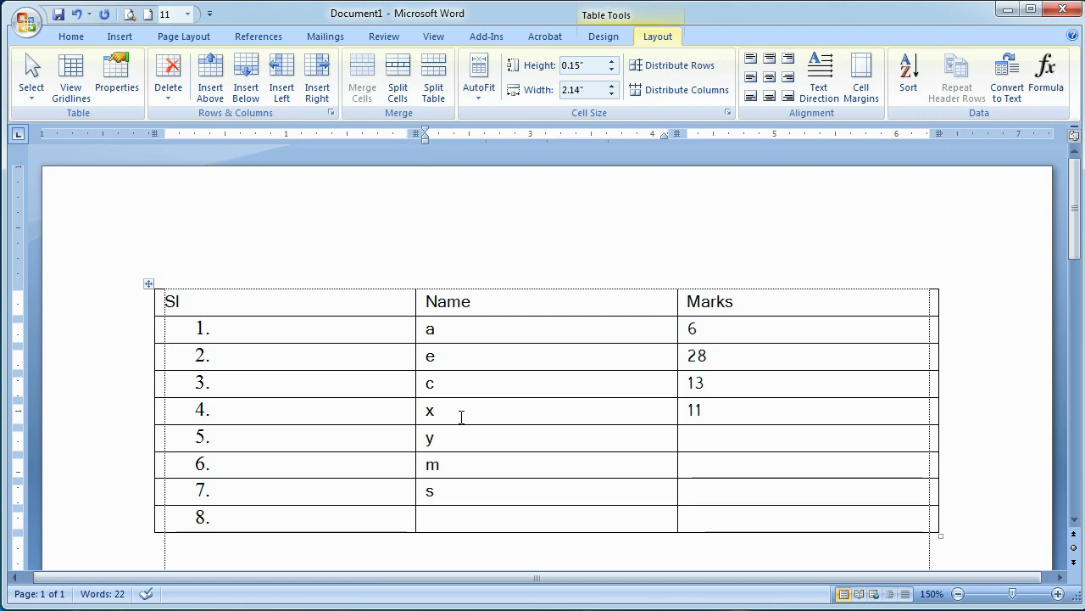
text(p)
Step: Sort the Name column ascending so names read a, c, e, m, p, s, x, y
drag(485, 328, 485, 516)
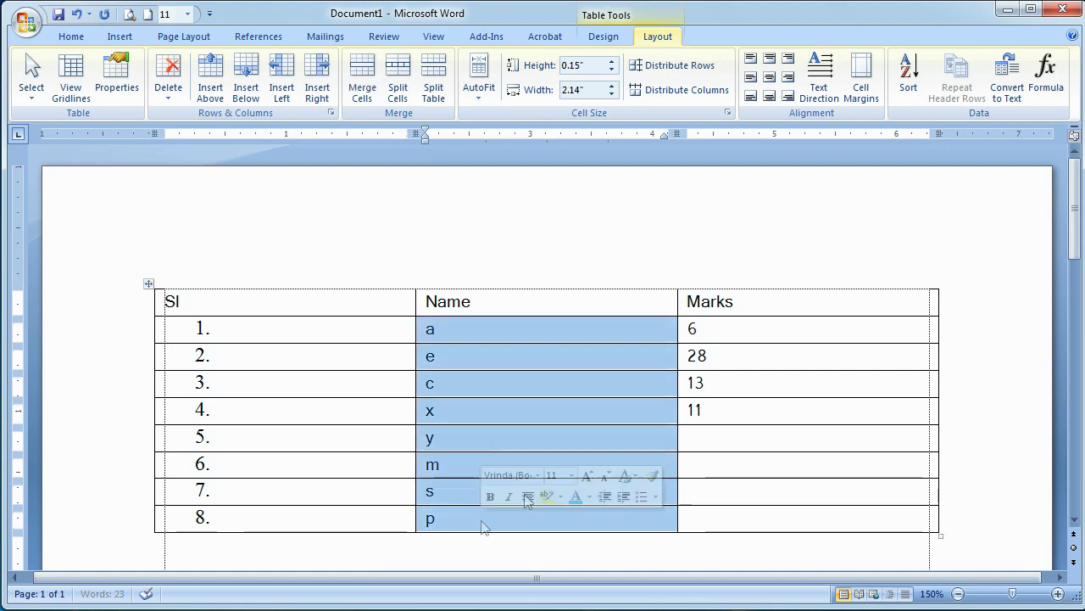
click(908, 75)
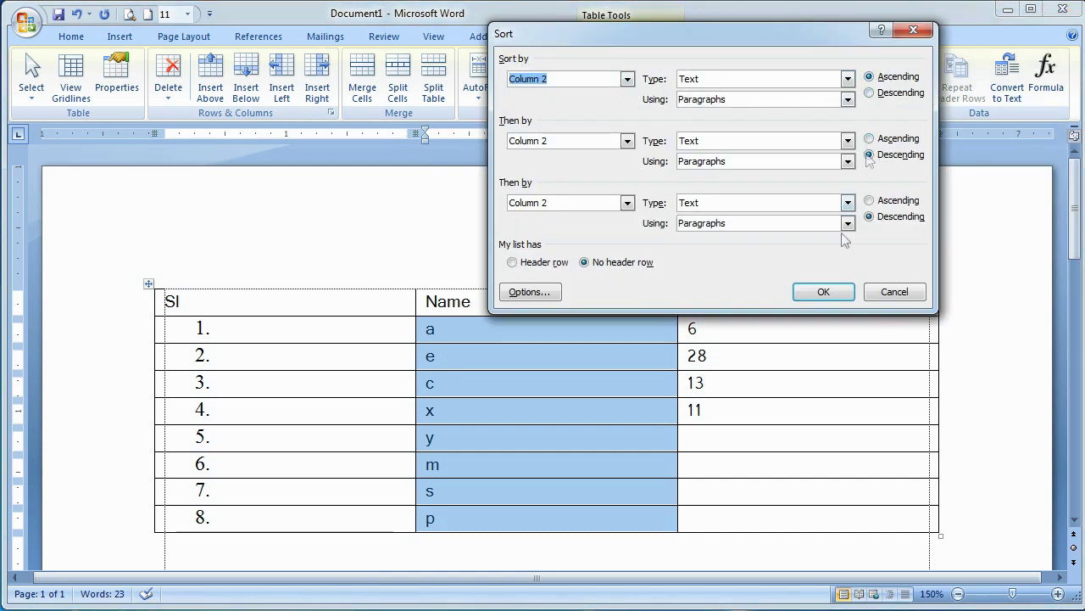
click(819, 292)
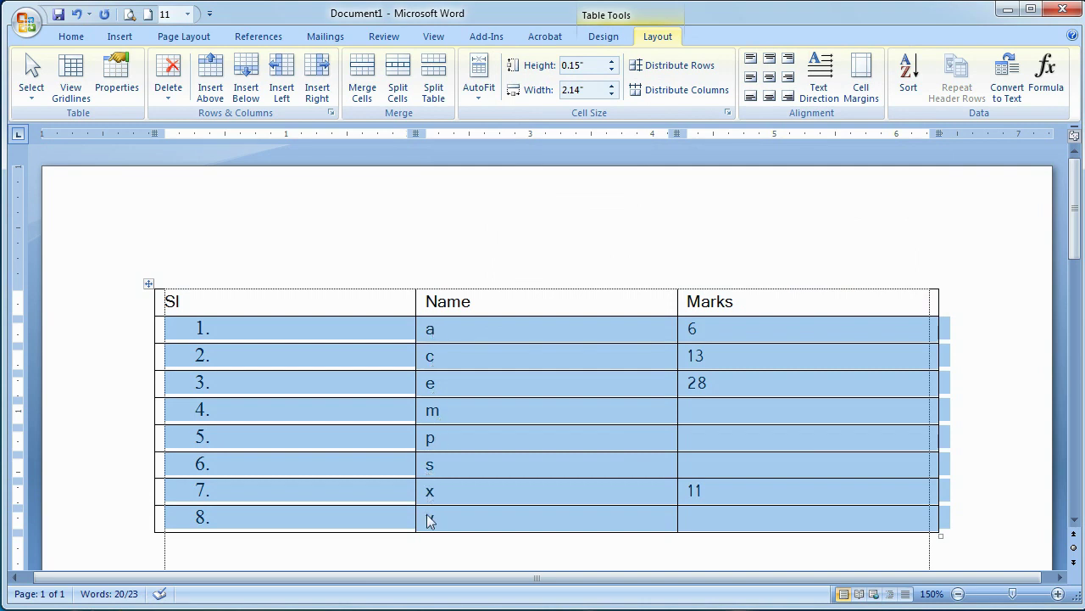
click(908, 85)
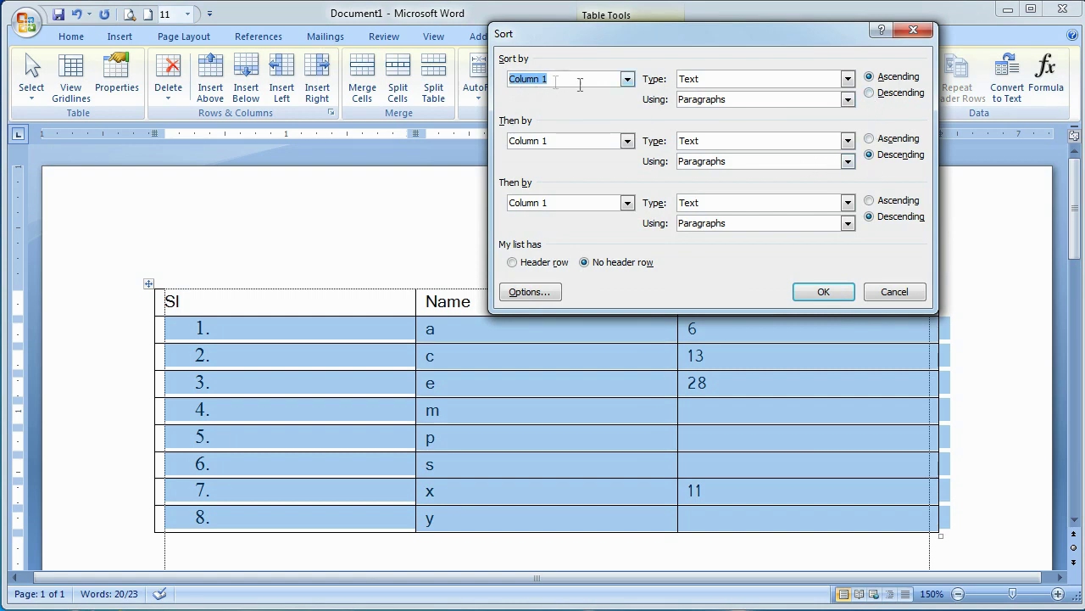
Step: Sort the table by Column 2 in descending order, from y down to a
click(626, 79)
click(559, 105)
click(871, 93)
click(823, 293)
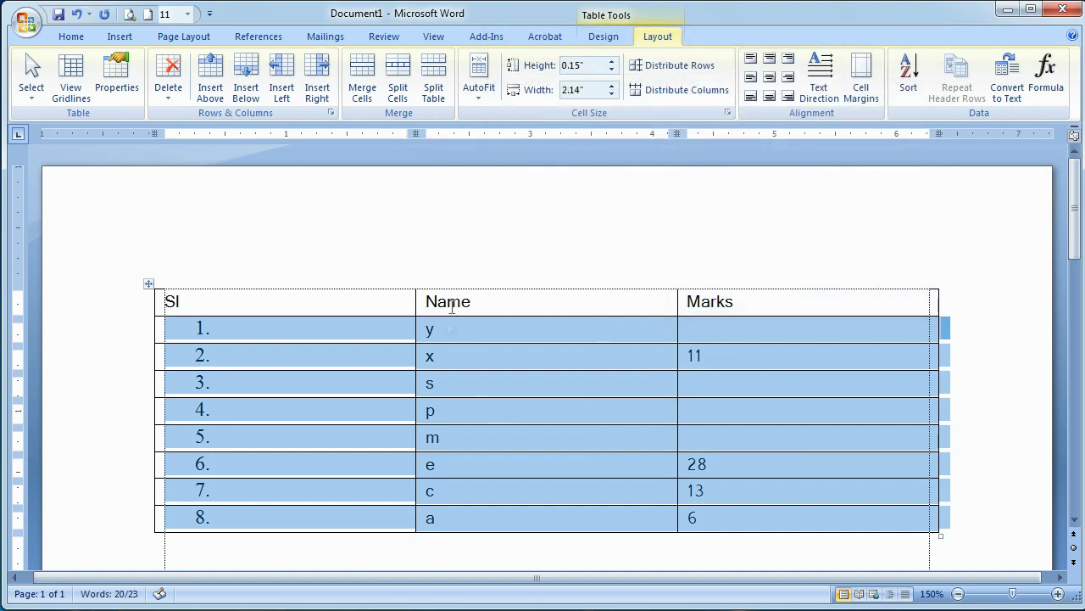
Step: Delete all eight names and type new letters a and b into the first Name cells
click(475, 346)
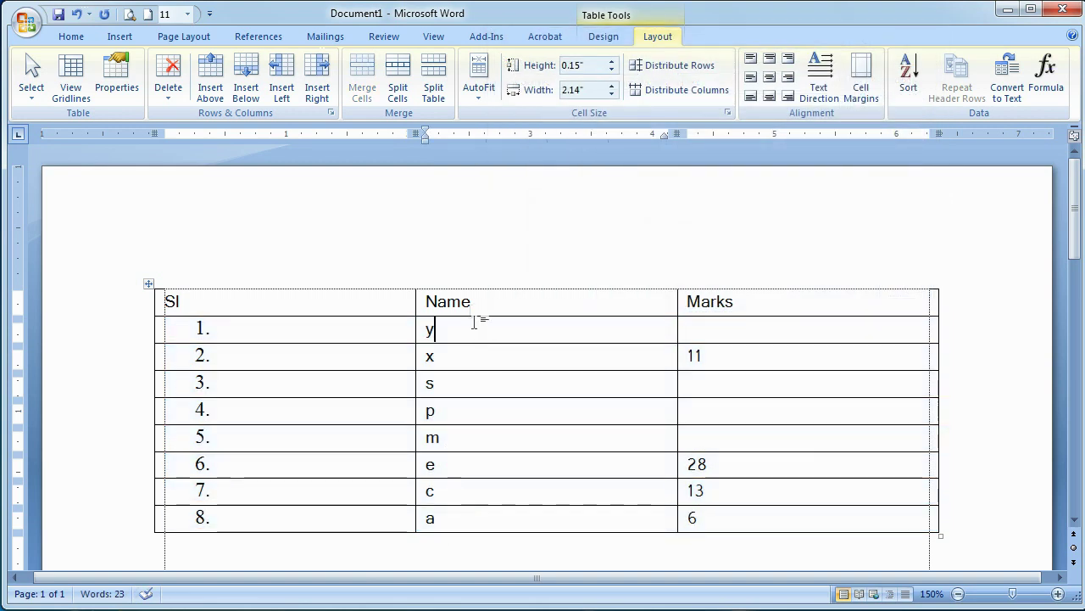
drag(446, 331, 453, 509)
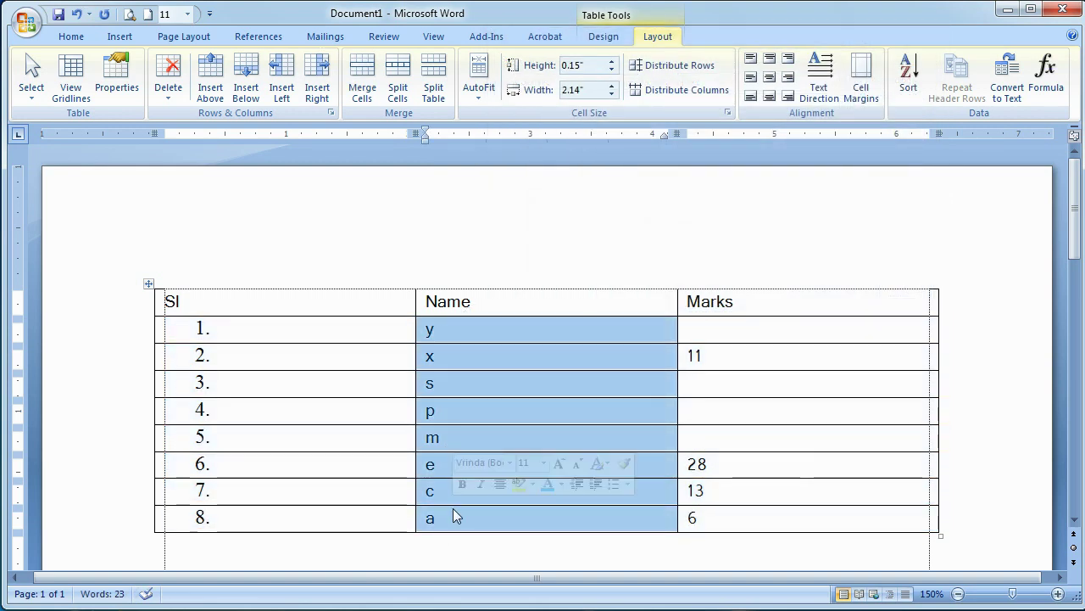
key(Delete)
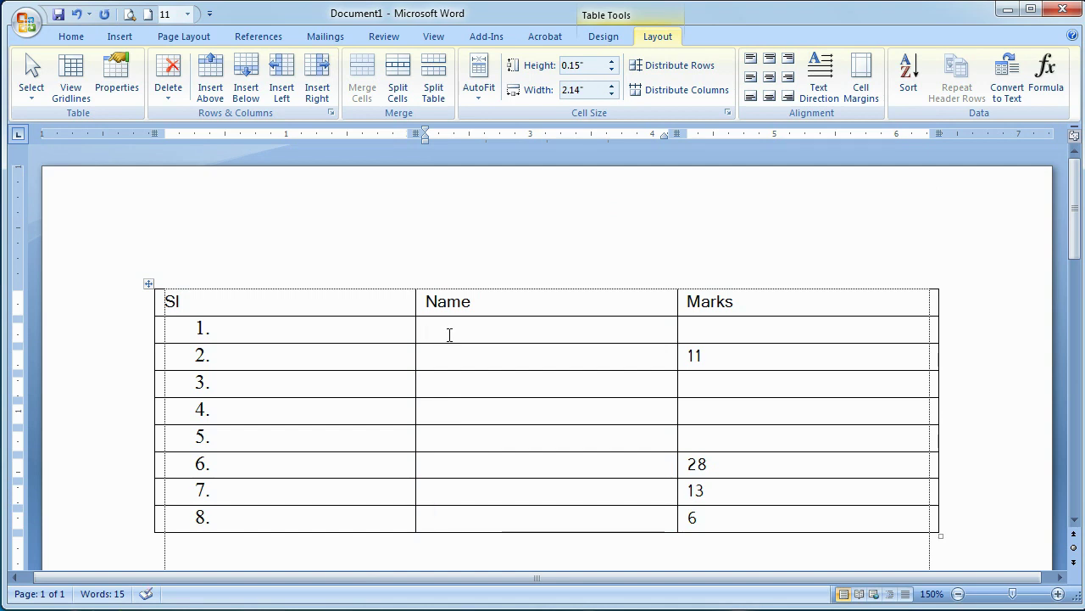
text(a)
key(Down)
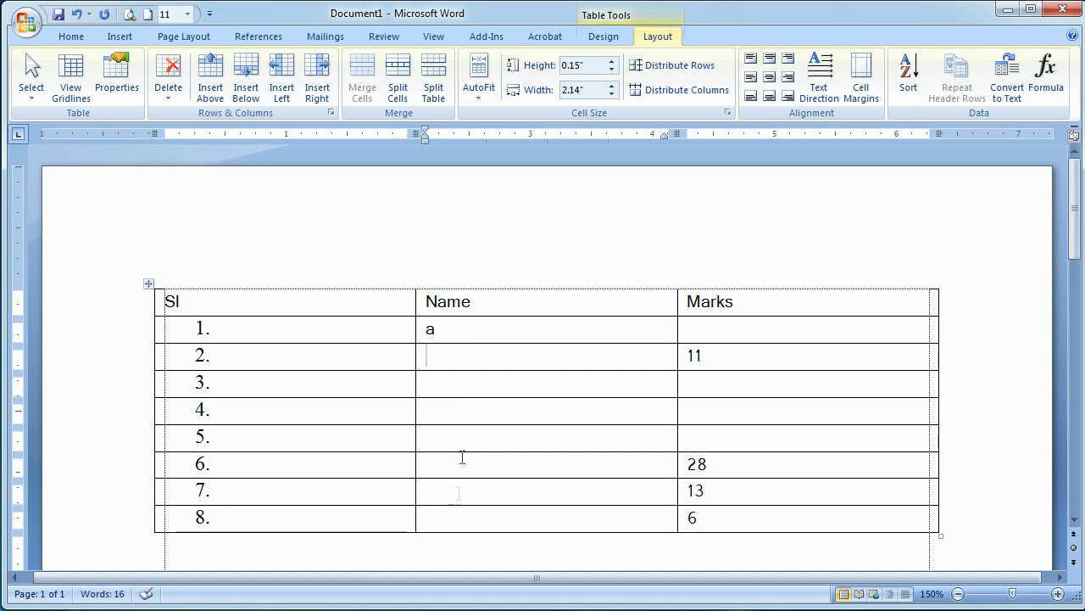
text(b)
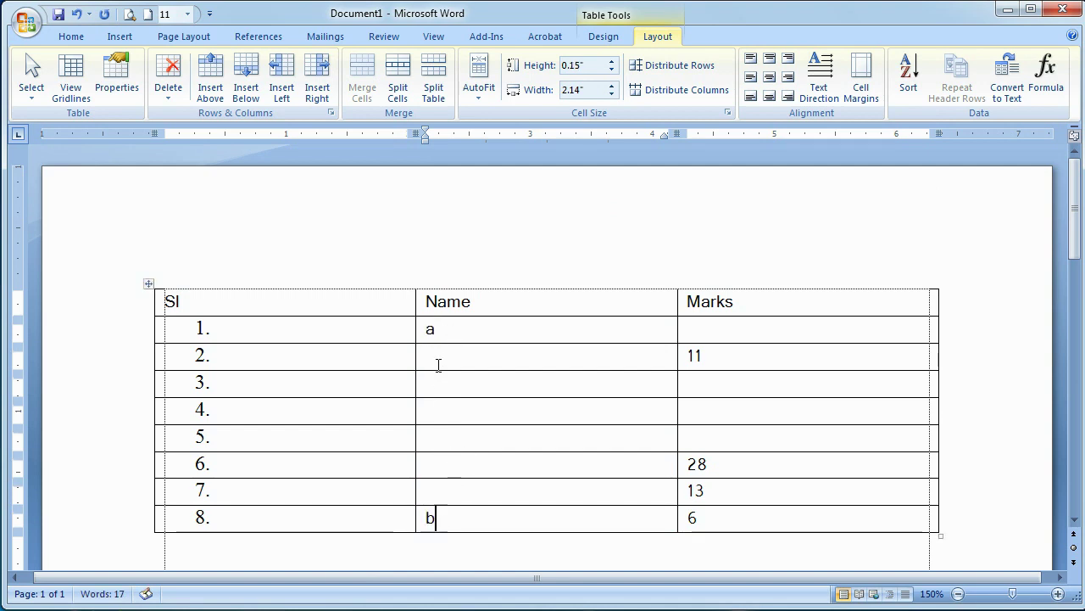
Step: Fill the remaining empty Name cells with the letters c, e, f, h and g in mixed order
click(438, 360)
text(c)
click(443, 358)
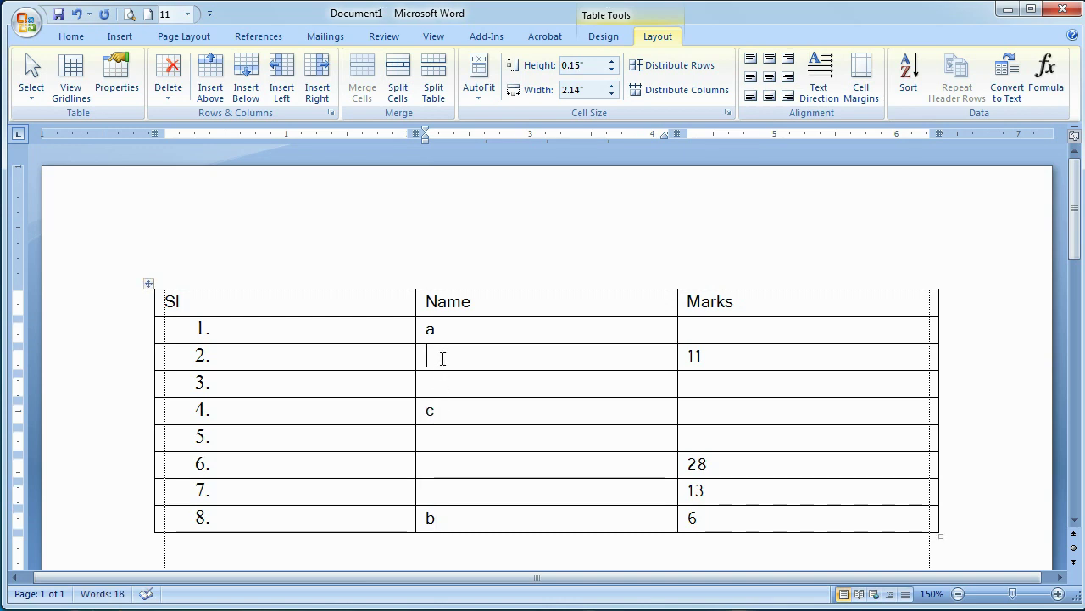
text(d)
click(445, 485)
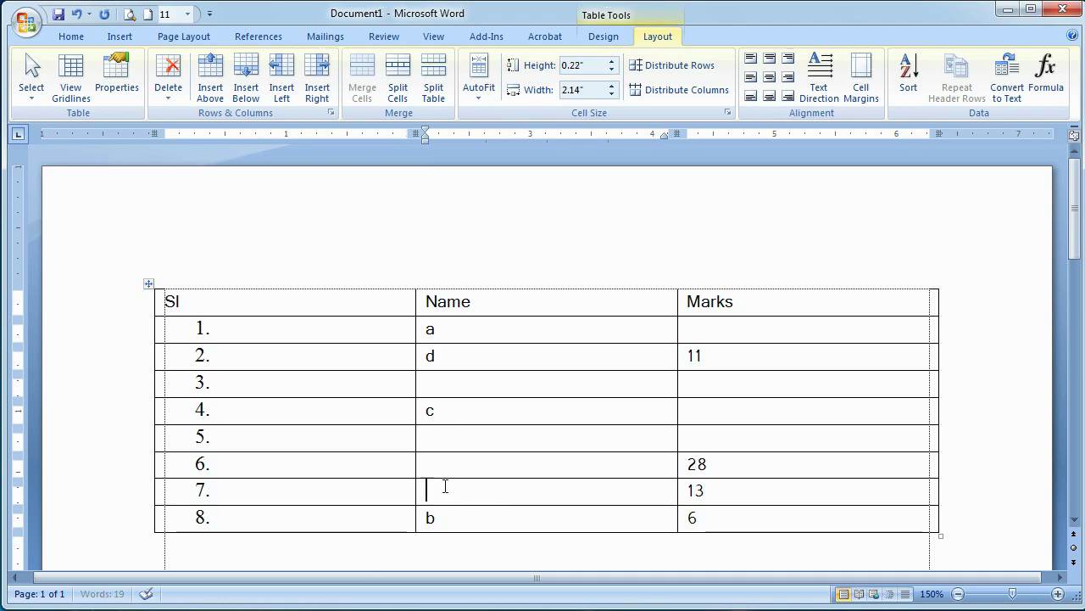
text(e)
click(448, 383)
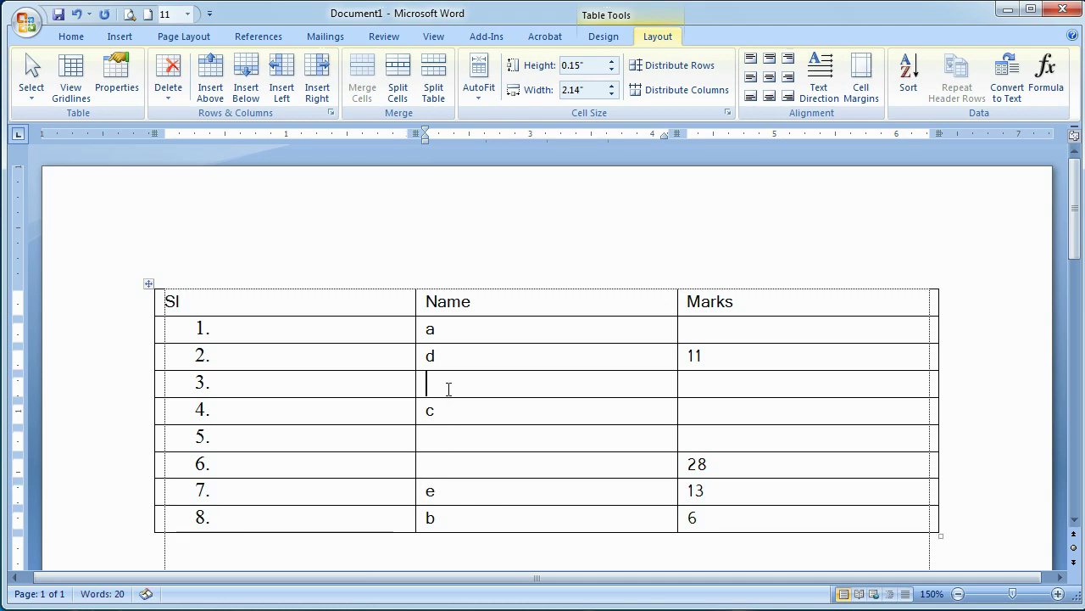
text(f)
click(446, 437)
text(h)
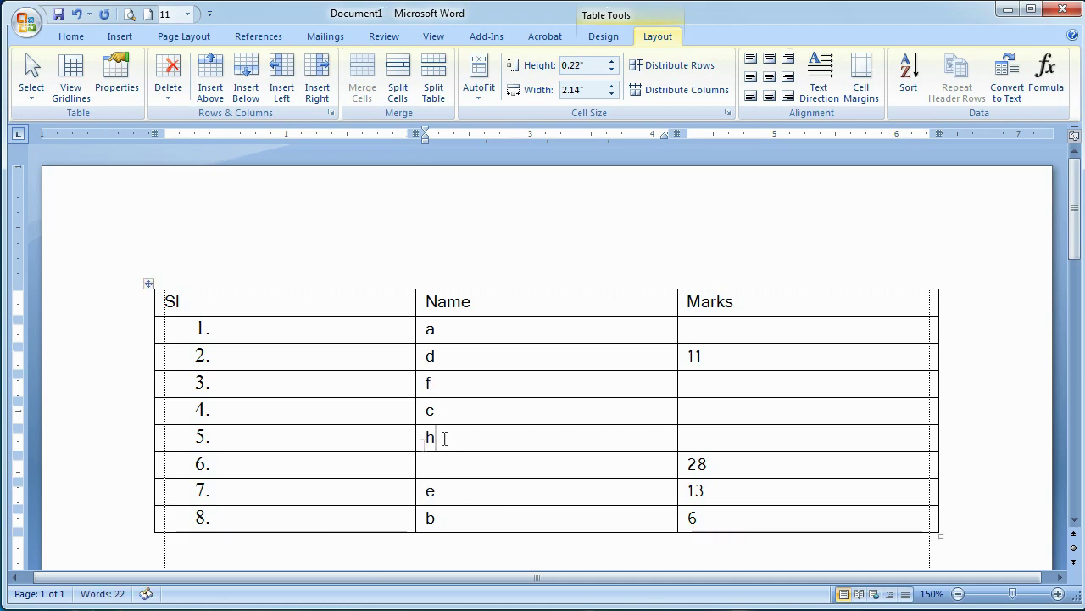
click(448, 463)
text(g)
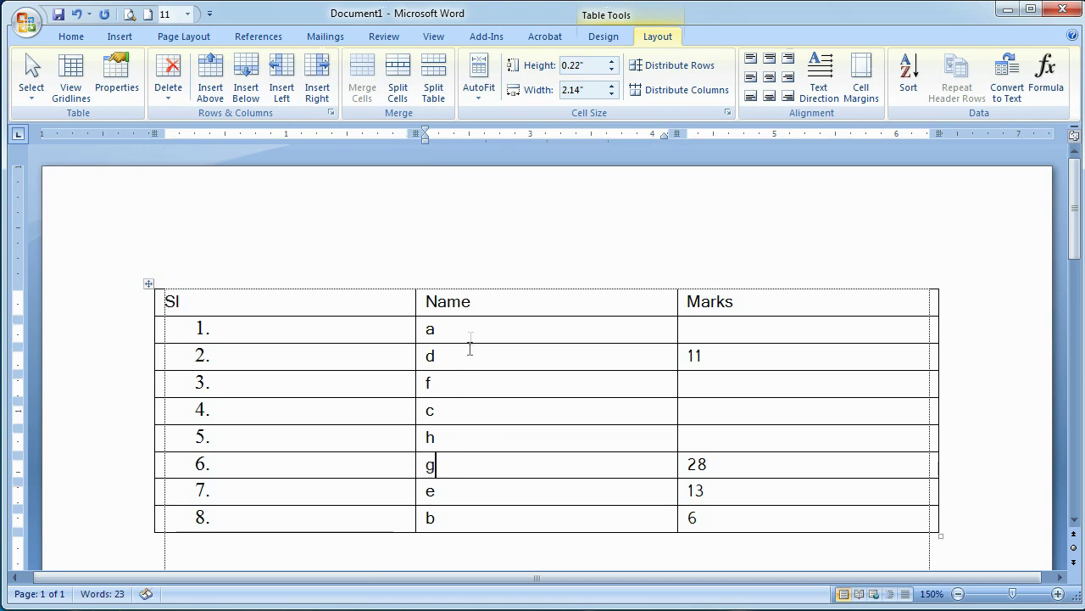
click(477, 337)
Step: Sort the eight Name cells by Column 2 in ascending order
drag(476, 337, 462, 517)
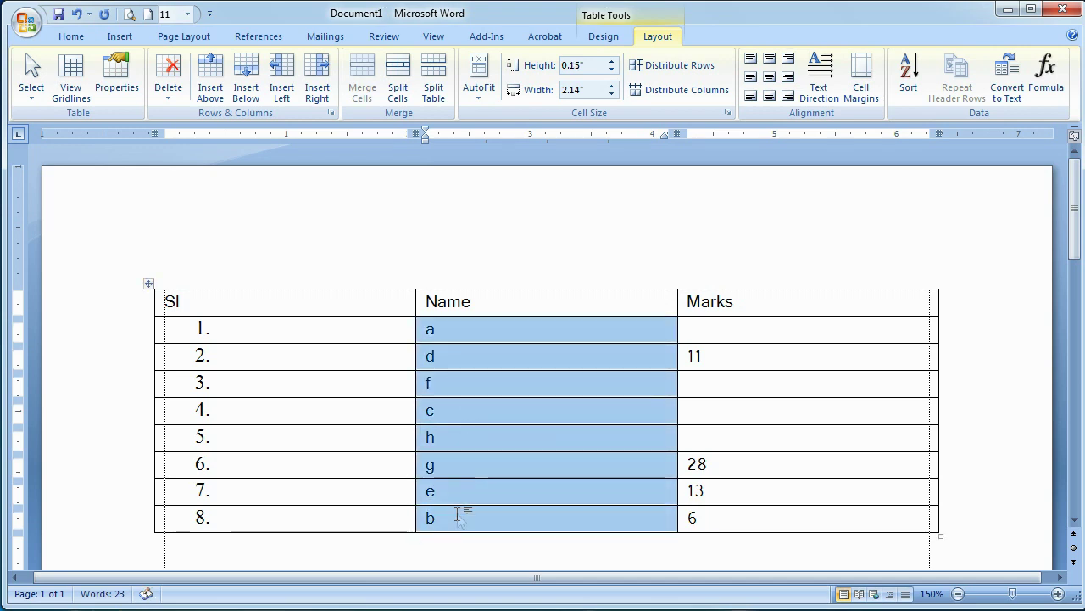
click(908, 77)
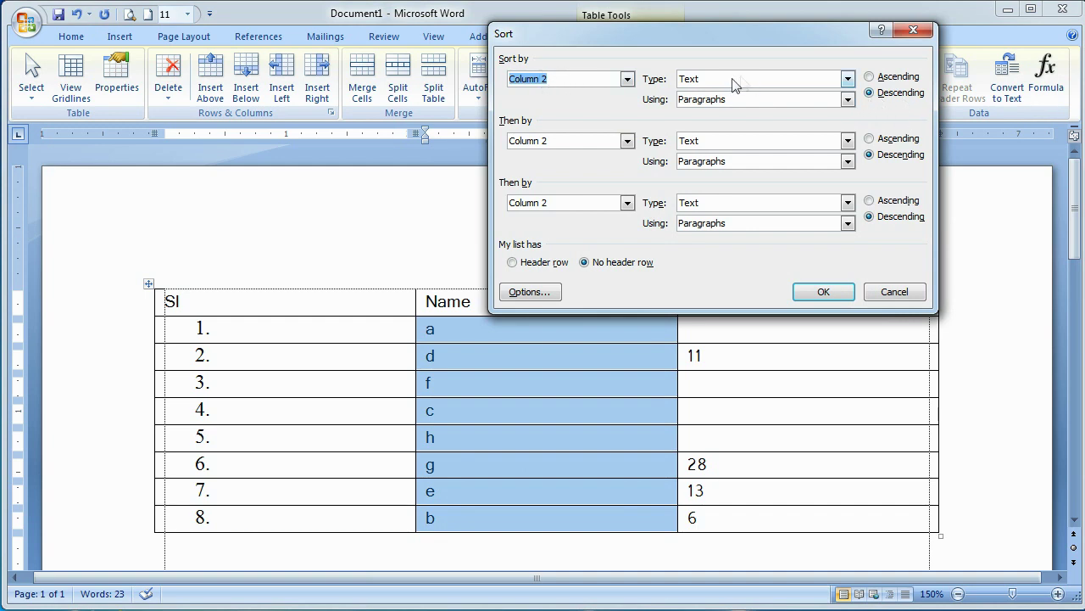
click(887, 78)
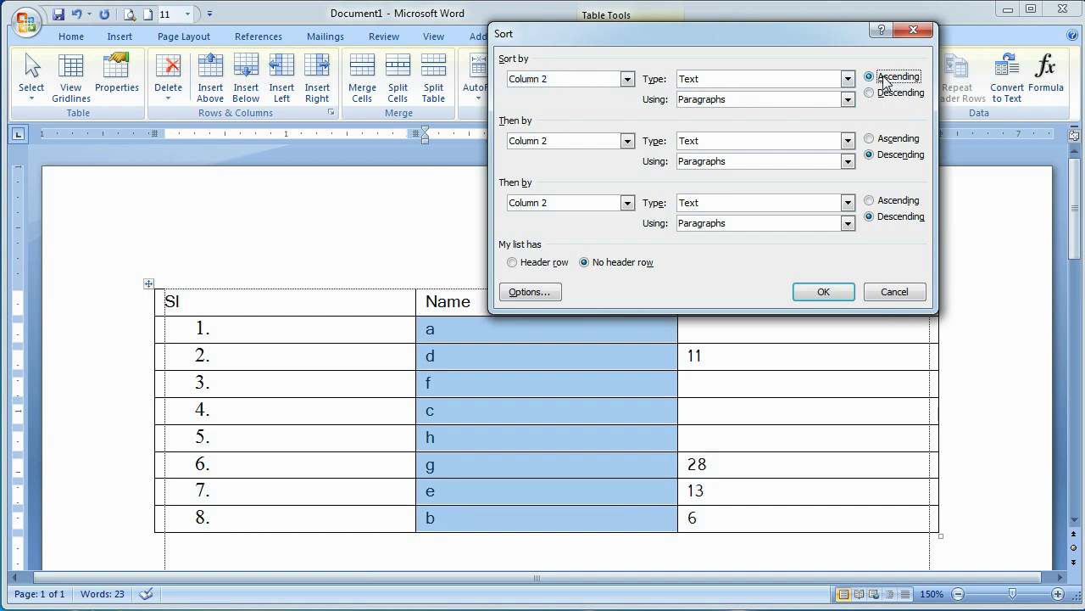
click(817, 295)
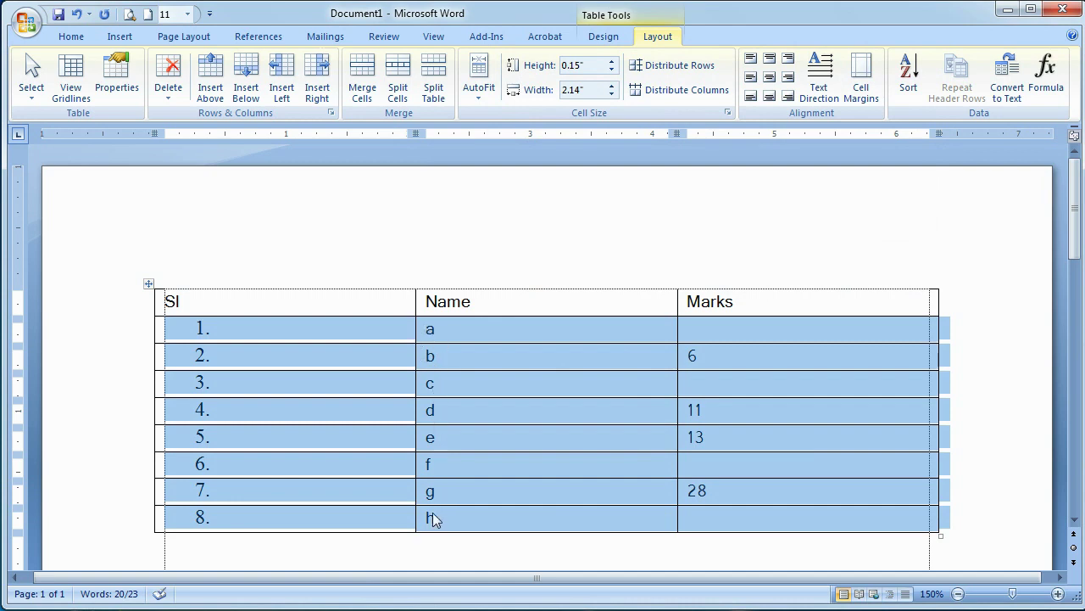
Step: Re-sort by Column 2 descending so rows run h down to a
click(909, 76)
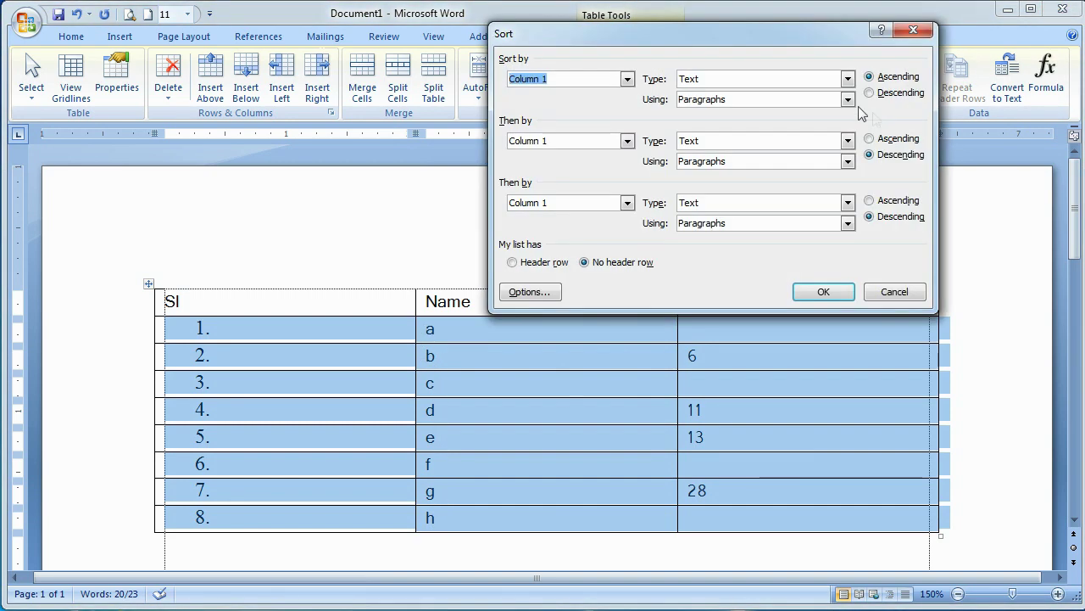
click(873, 92)
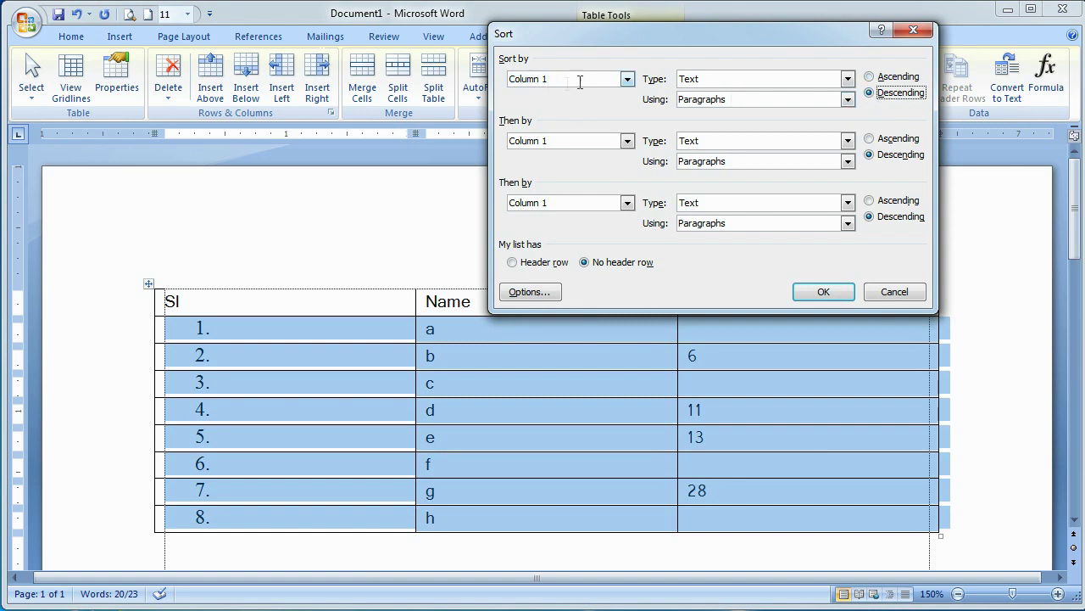
click(626, 78)
click(561, 112)
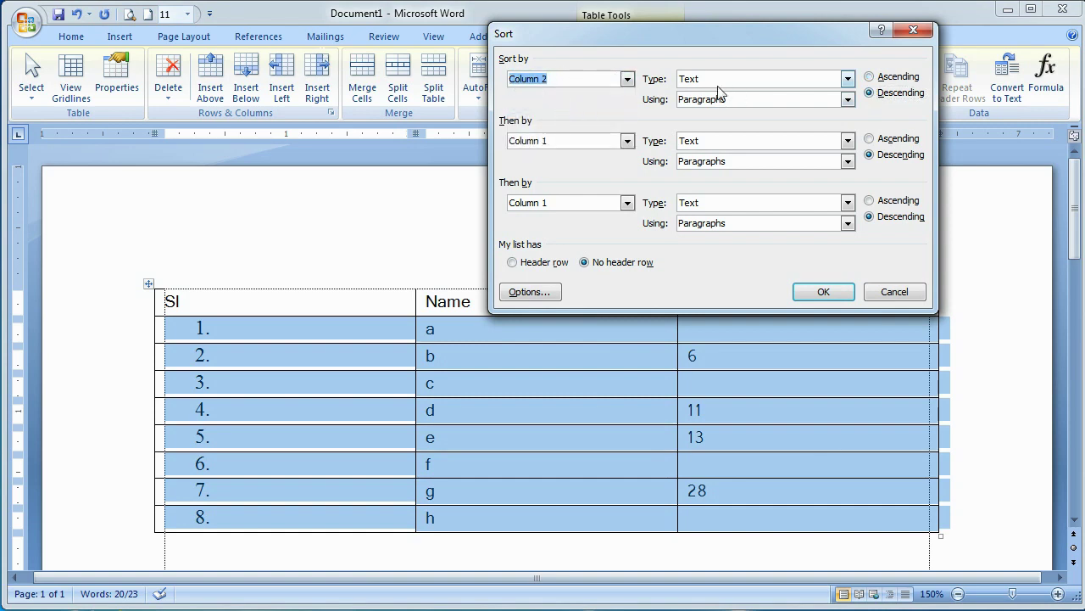
click(825, 292)
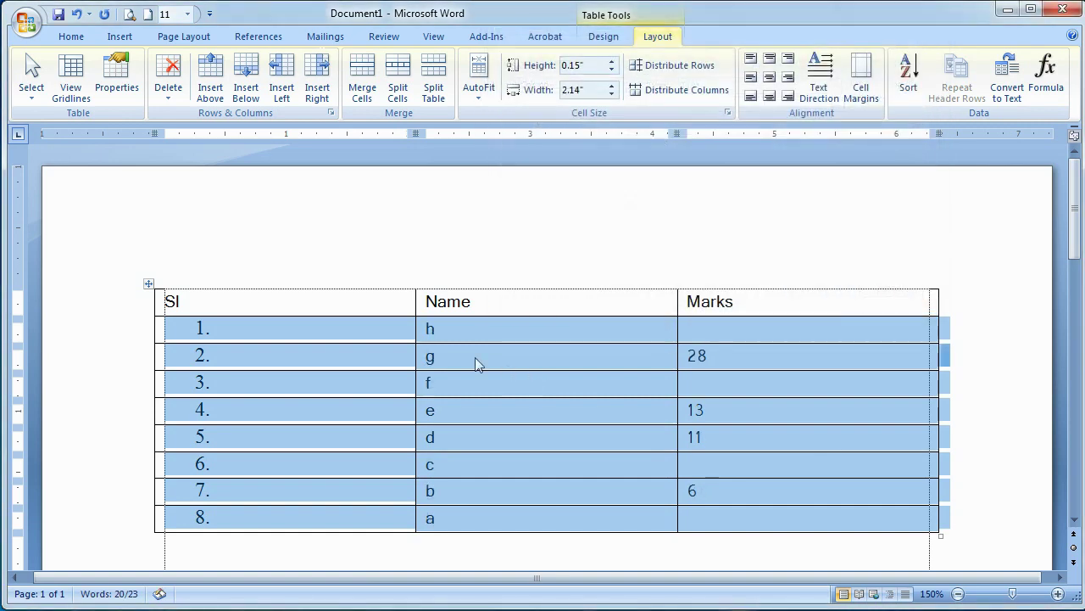
click(455, 331)
double_click(440, 515)
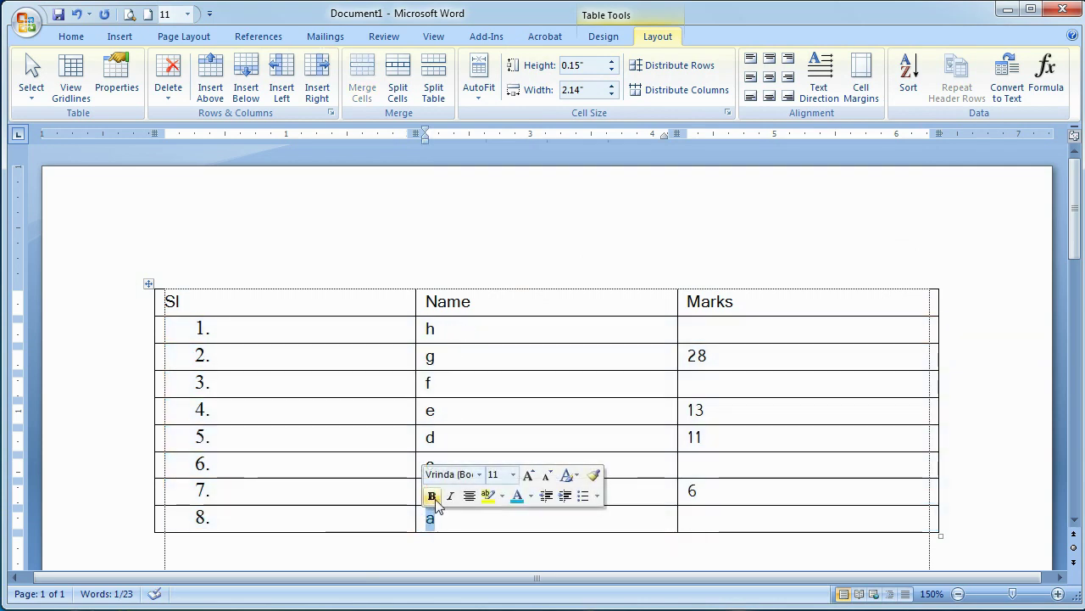
click(395, 485)
click(437, 489)
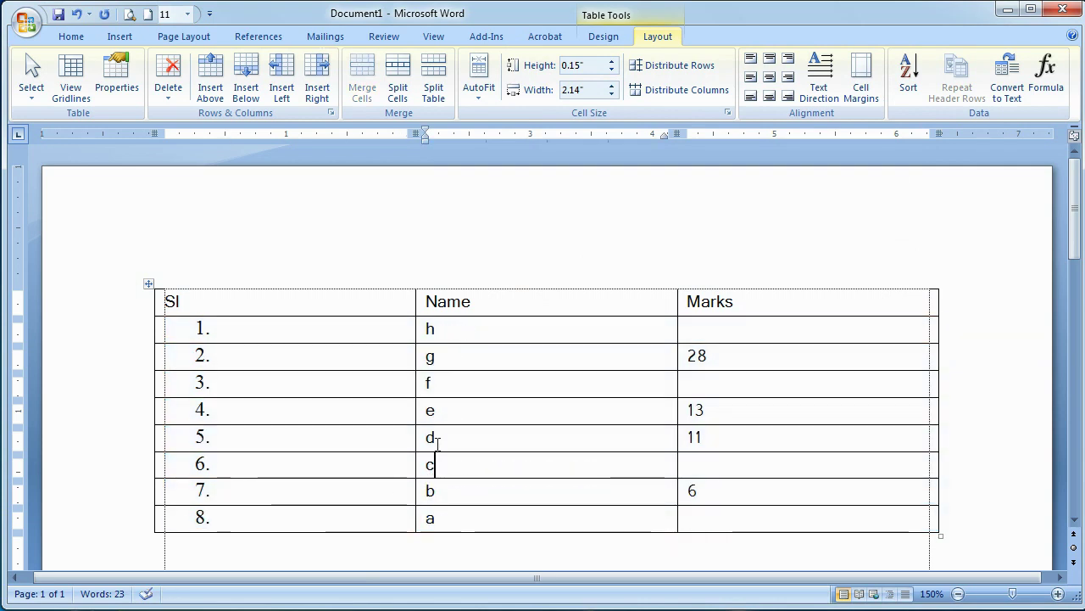
click(443, 357)
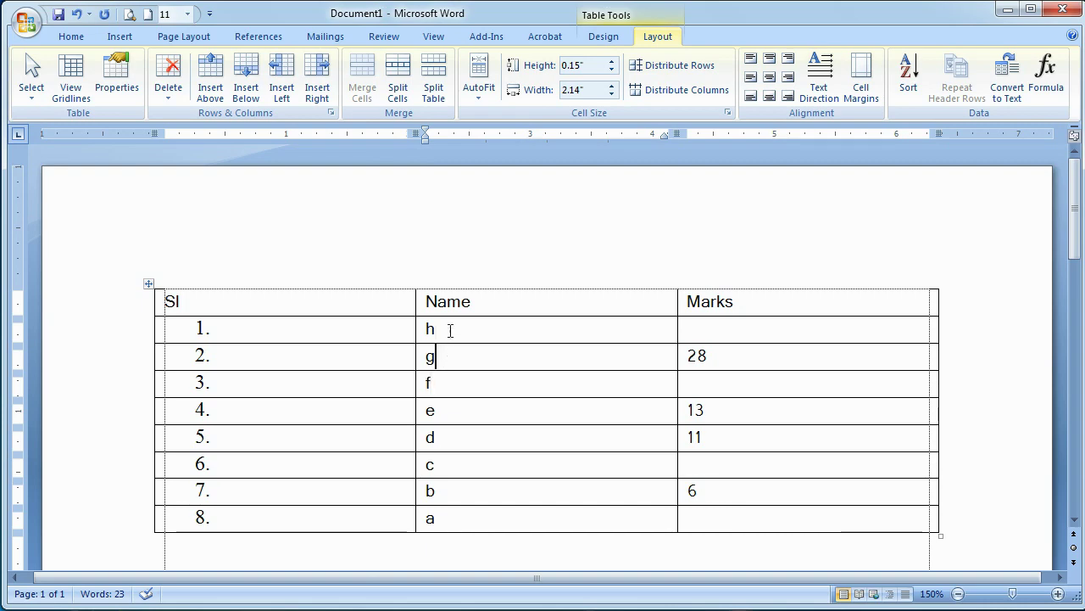